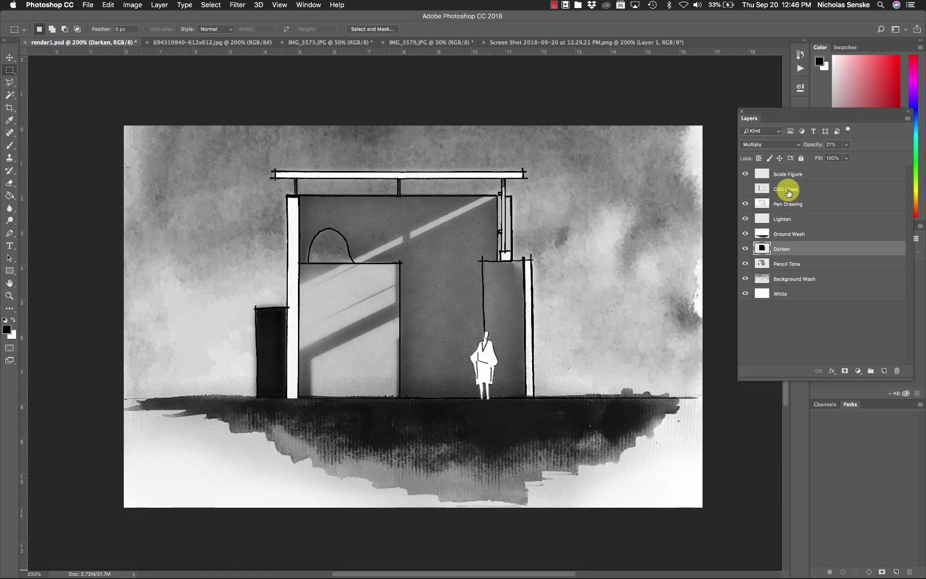
# - Hide the layers from Scale Figure down to Background Wash, showing the CAD Lines over White
pyautogui.moveTo(745, 174); pyautogui.dragTo(749, 259)
pyautogui.click(745, 279)
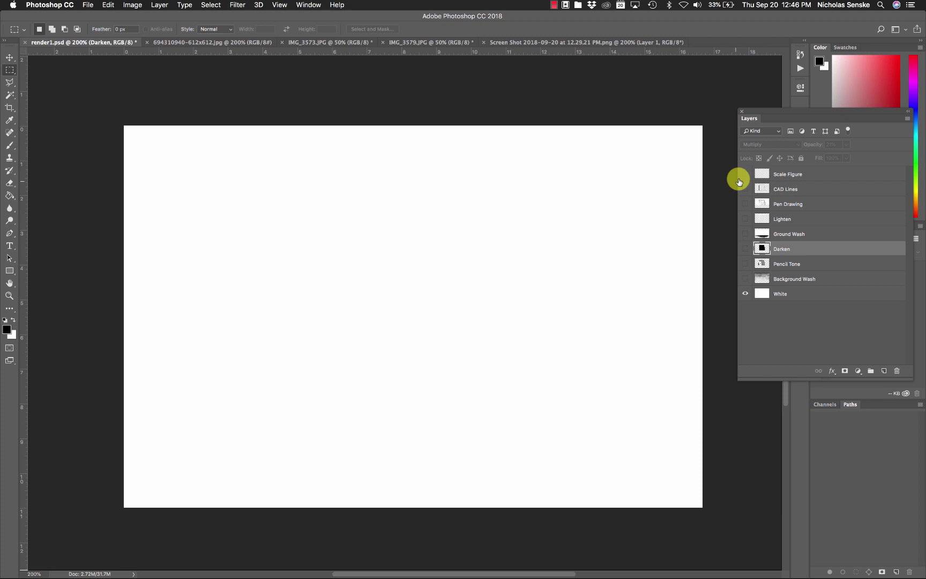
pyautogui.click(745, 189)
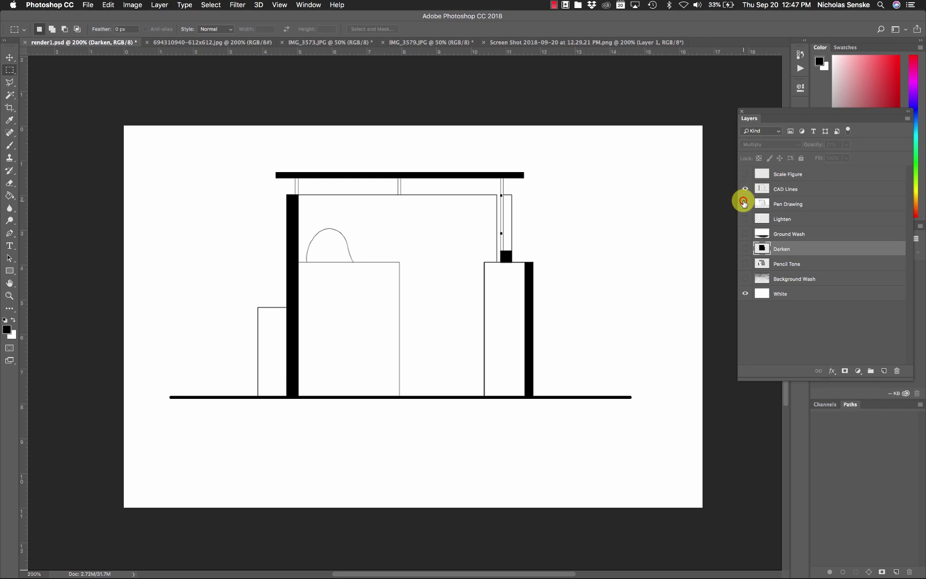
# - Compare the Pen Drawing and CAD Lines layers, leaving only Pen Drawing visible
pyautogui.click(744, 203)
pyautogui.click(744, 189)
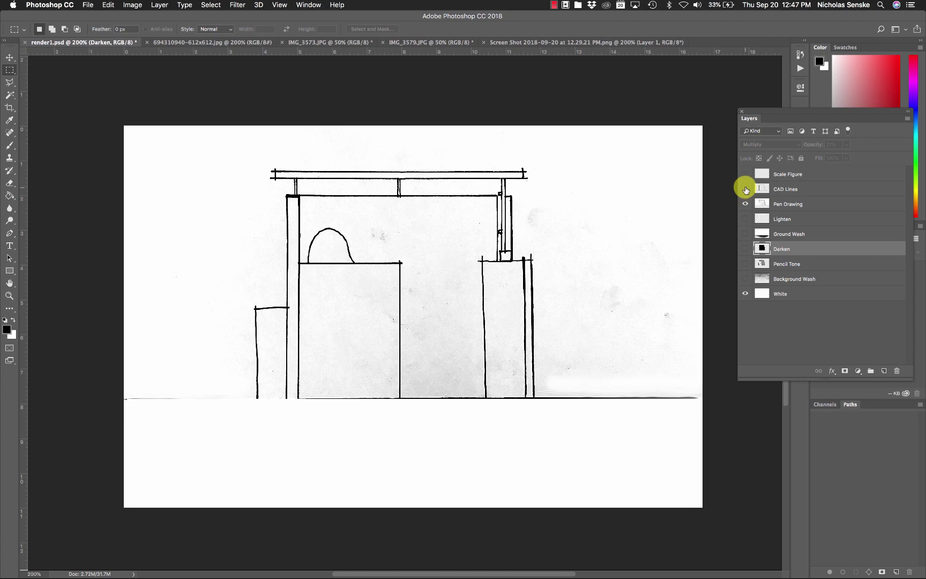
pyautogui.click(745, 203)
pyautogui.click(744, 188)
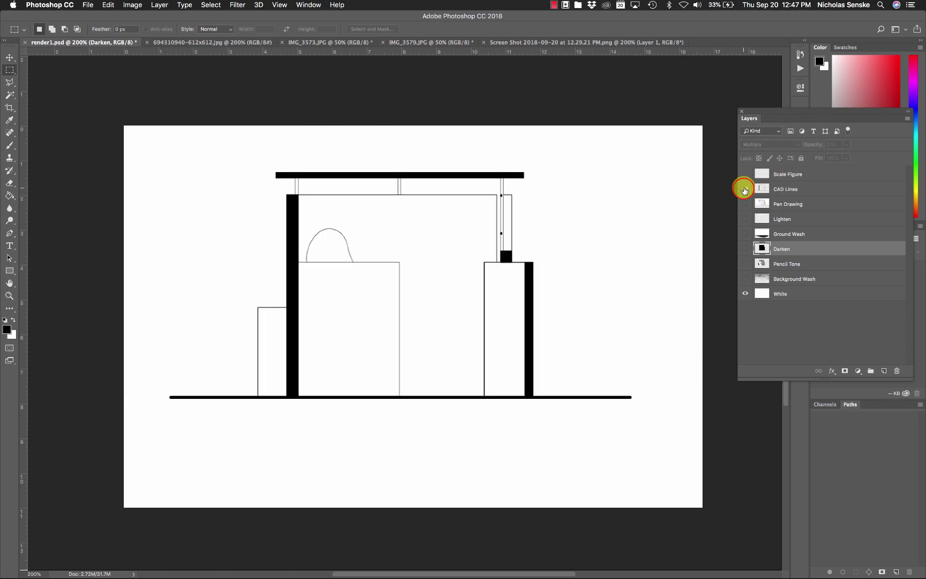
pyautogui.click(744, 189)
pyautogui.click(745, 204)
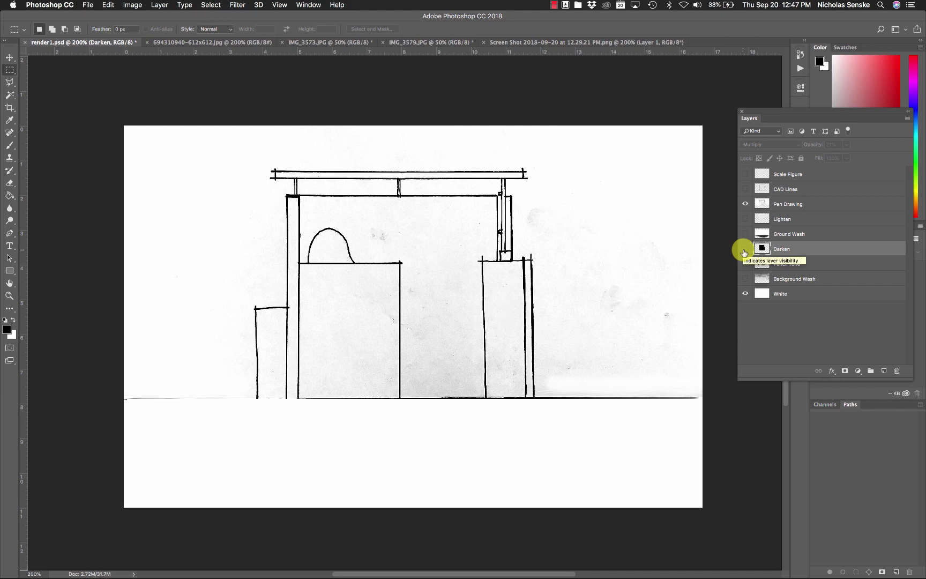
# - Switch to the IMG_3579.JPG sketch photo and clear its rectangular selection
pyautogui.click(439, 42)
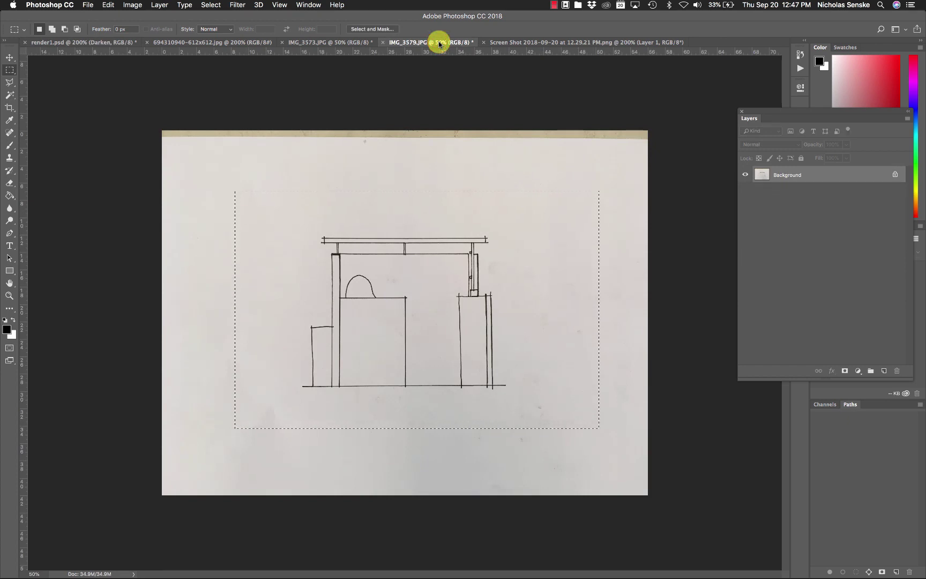
pyautogui.click(106, 43)
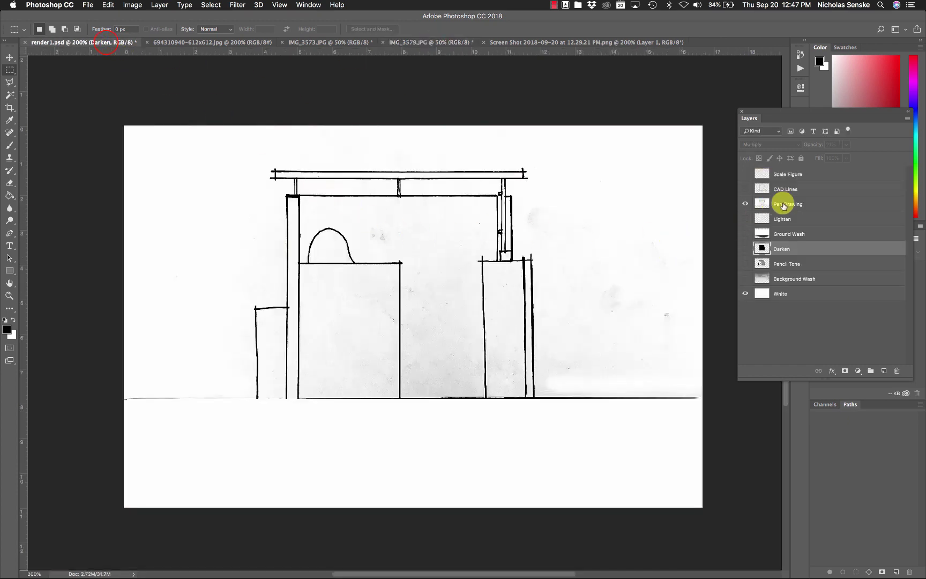
pyautogui.click(405, 42)
pyautogui.click(420, 169)
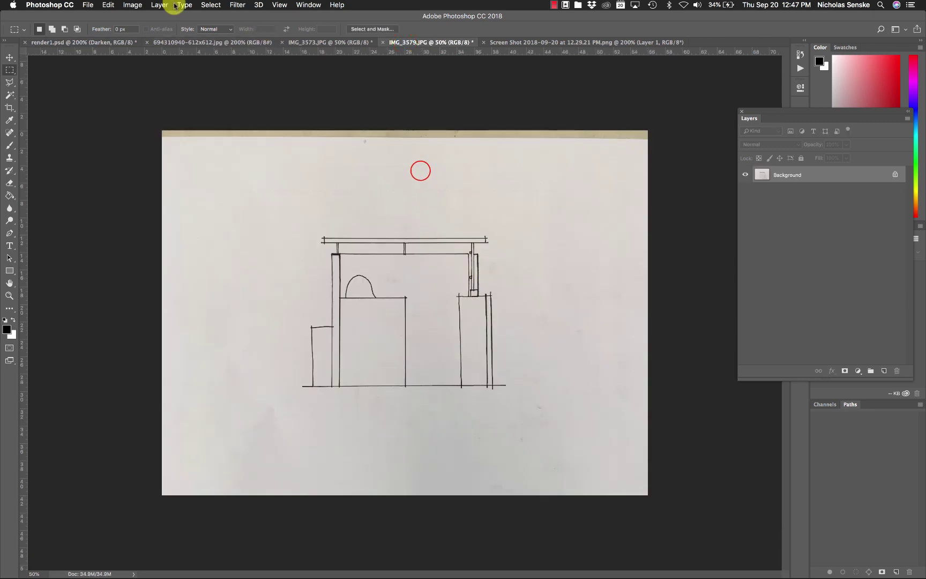
# - Apply Levels with the paper sampled as white point, white input 228 and gamma 1.25
pyautogui.click(132, 5)
pyautogui.moveTo(149, 30)
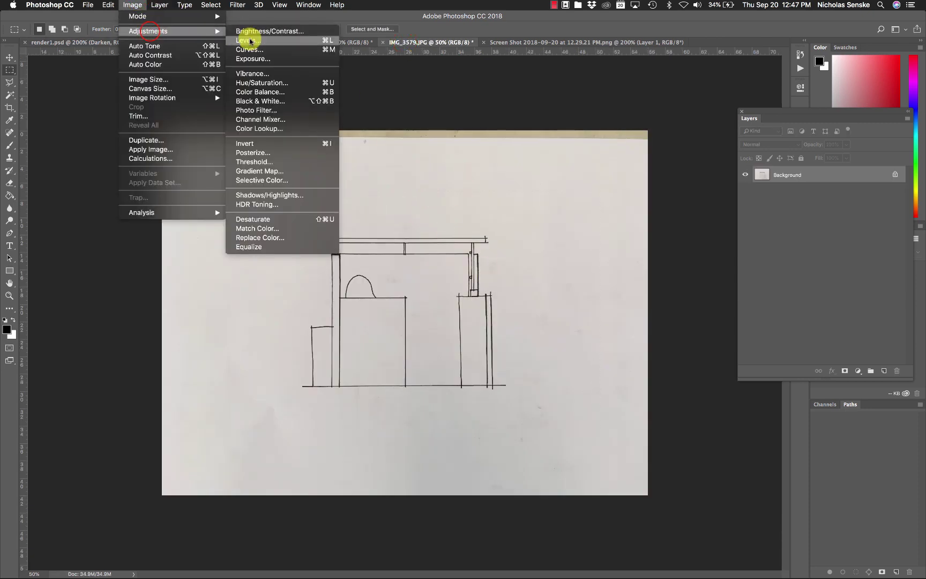
pyautogui.click(250, 36)
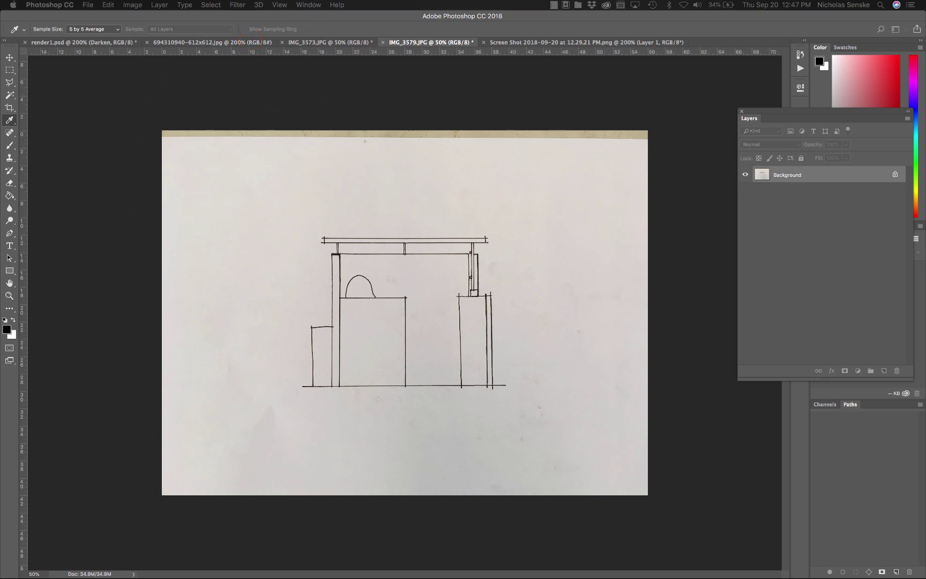
pyautogui.moveTo(600, 170); pyautogui.dragTo(666, 151)
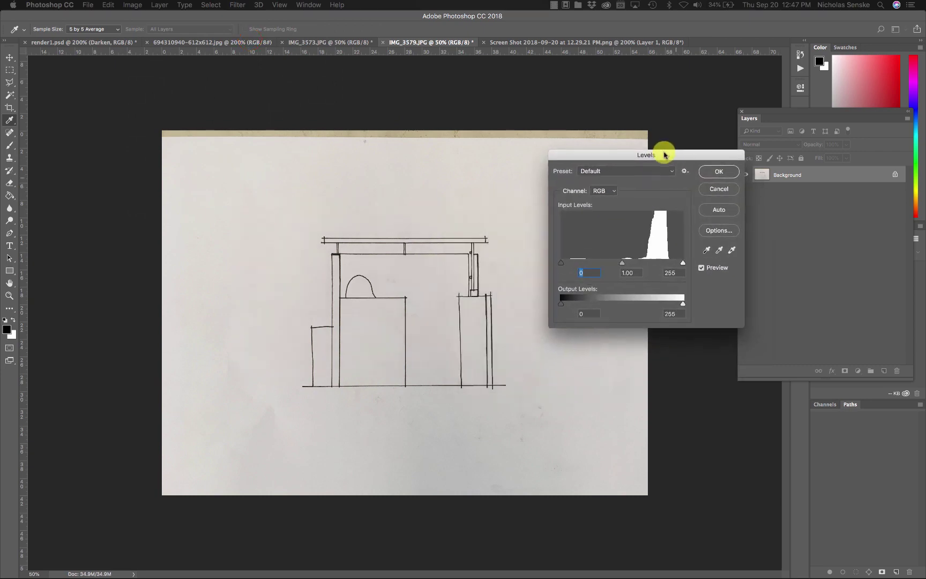
pyautogui.click(730, 248)
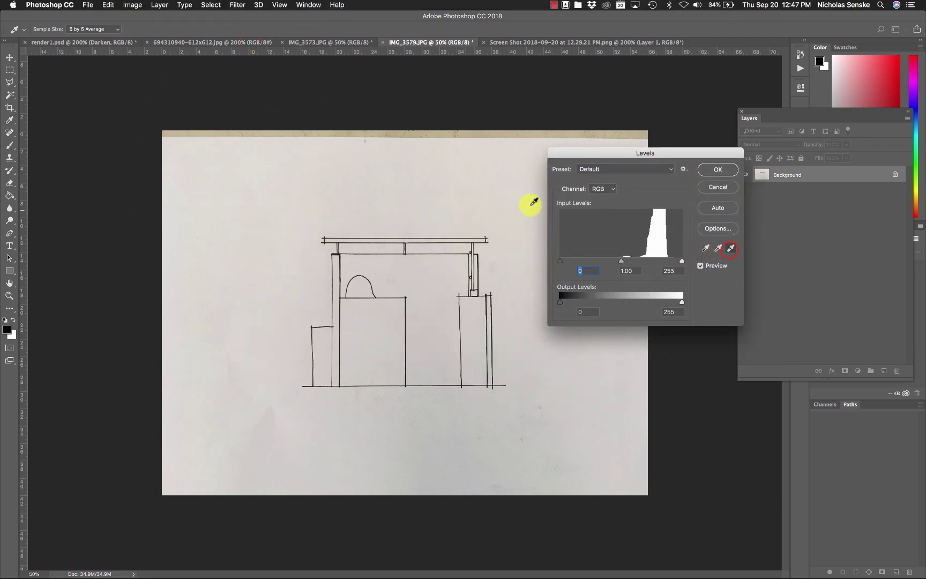
pyautogui.click(476, 201)
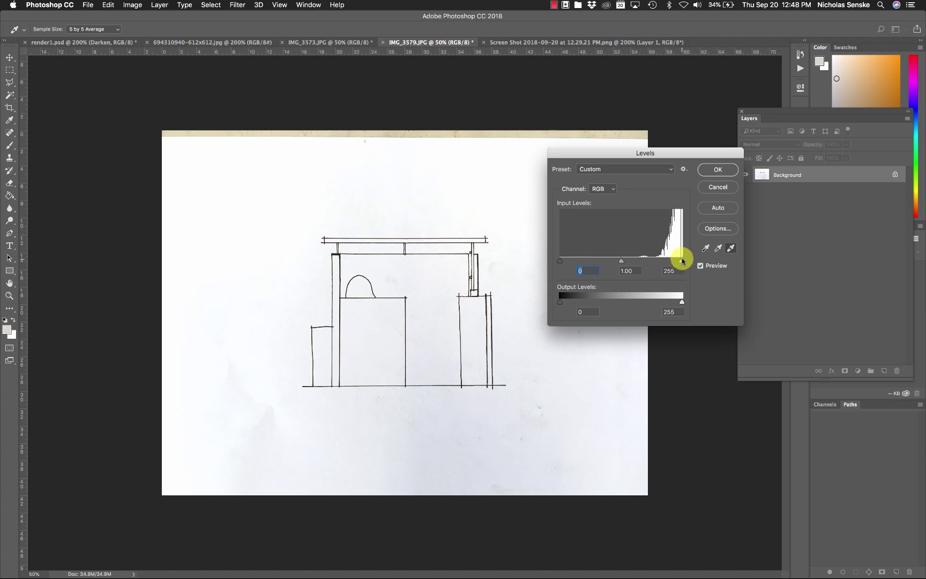
pyautogui.moveTo(682, 261); pyautogui.dragTo(671, 262)
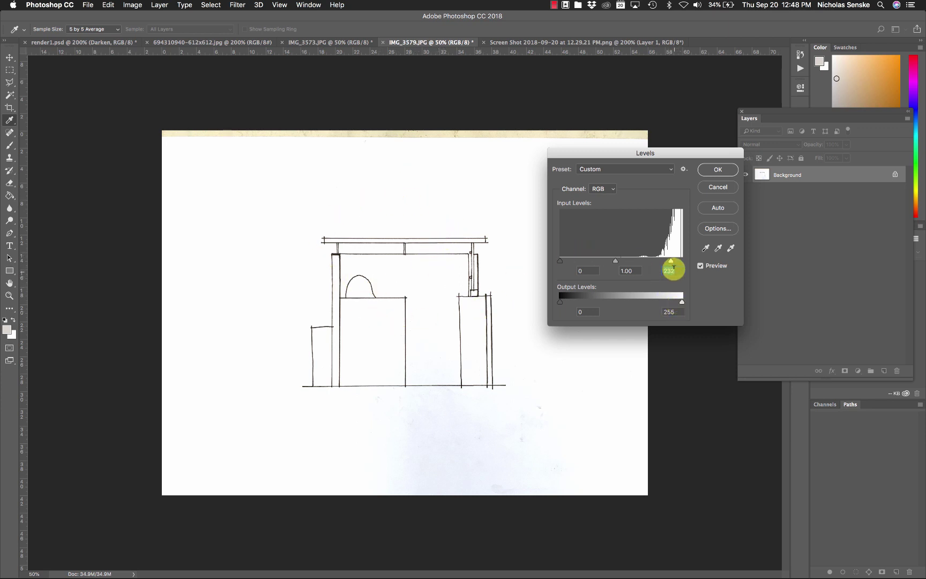
pyautogui.moveTo(615, 261)
pyautogui.mouseDown()
pyautogui.moveTo(583, 261)
pyautogui.moveTo(656, 261)
pyautogui.moveTo(608, 263)
pyautogui.mouseUp()
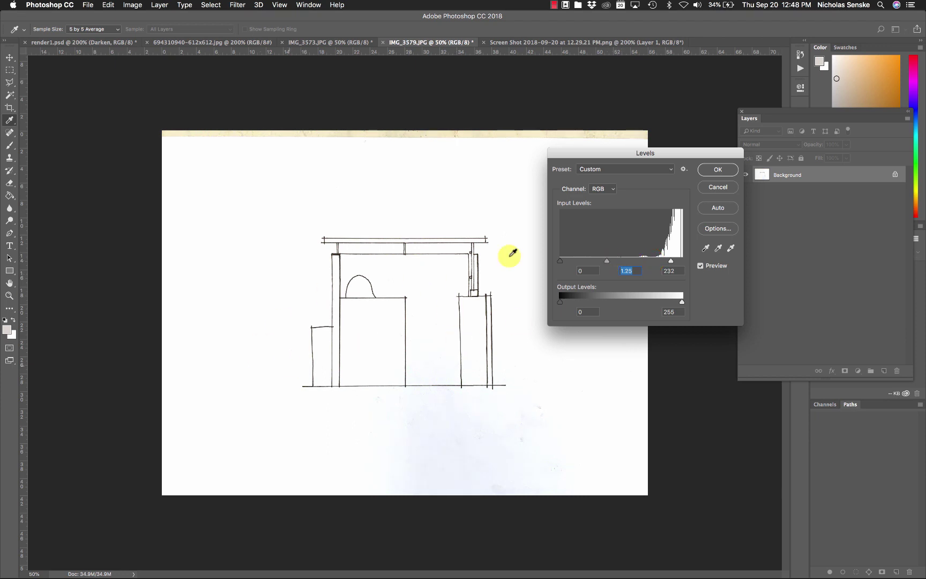
pyautogui.moveTo(671, 261); pyautogui.dragTo(671, 263)
pyautogui.click(719, 162)
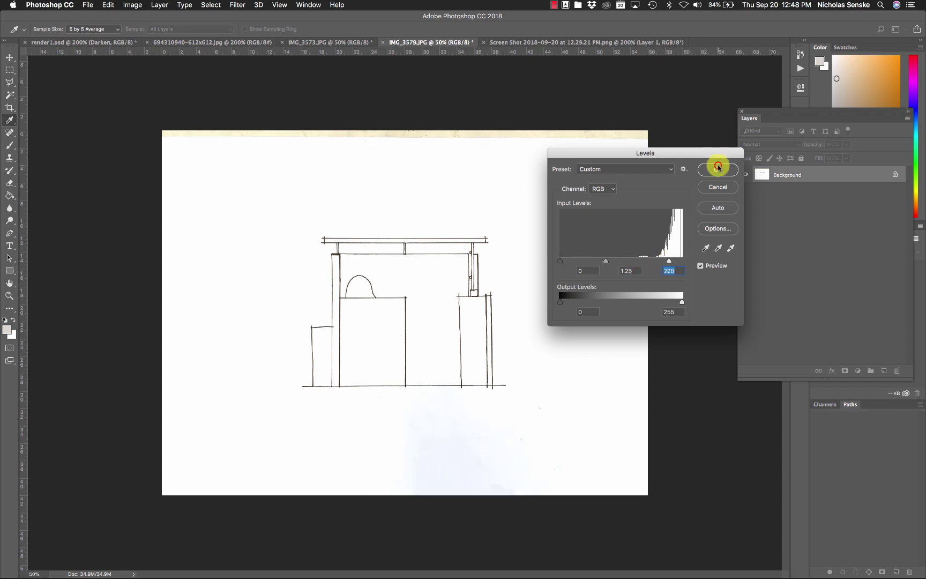
pyautogui.click(718, 168)
# - Apply legacy Brightness/Contrast at brightness 22 and contrast 30 to whiten the paper
pyautogui.click(132, 5)
pyautogui.moveTo(149, 31)
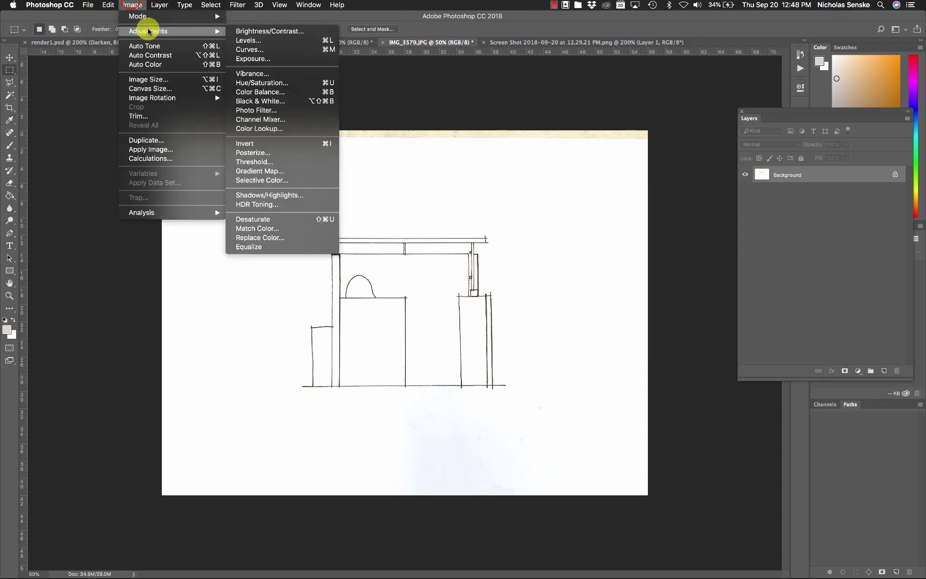
pyautogui.press('Escape')
pyautogui.press('i')
pyautogui.click(246, 34)
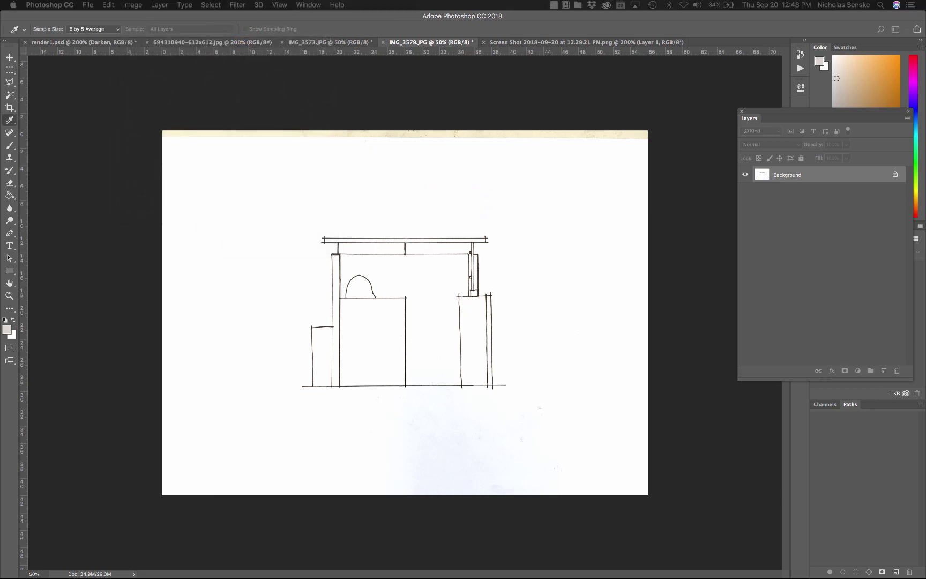
pyautogui.moveTo(475, 130)
pyautogui.mouseDown()
pyautogui.moveTo(443, 130)
pyautogui.moveTo(476, 132)
pyautogui.moveTo(497, 152)
pyautogui.moveTo(477, 128)
pyautogui.moveTo(486, 130)
pyautogui.mouseUp()
pyautogui.click(449, 171)
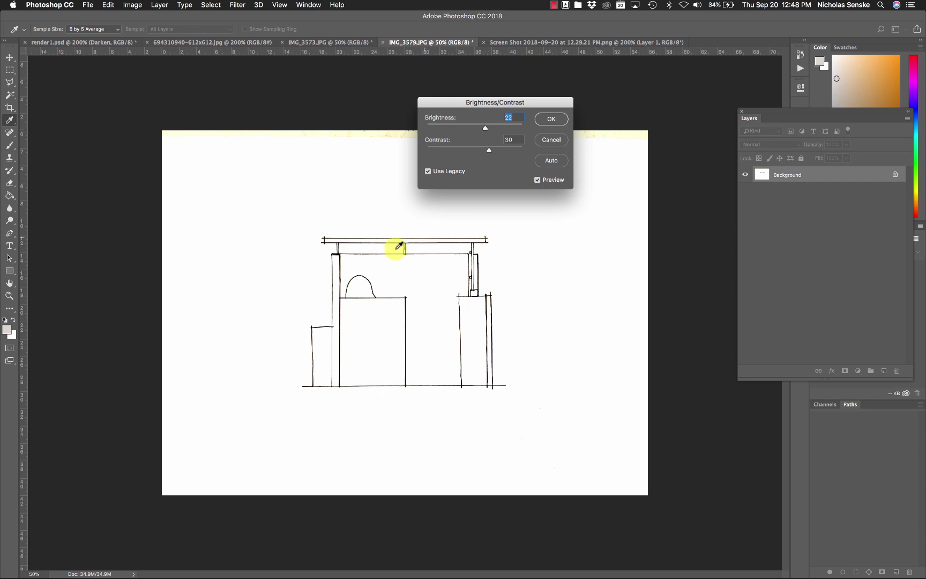
pyautogui.click(555, 121)
pyautogui.press('m')
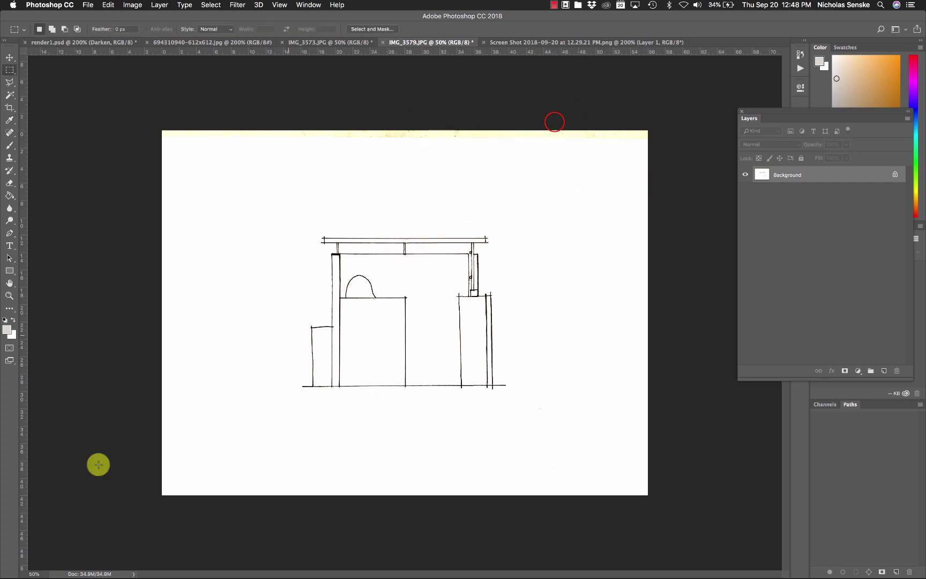
# - In render1.psd, select Pen Drawing and try Normal, then return it to Multiply blending
pyautogui.click(58, 42)
pyautogui.click(790, 204)
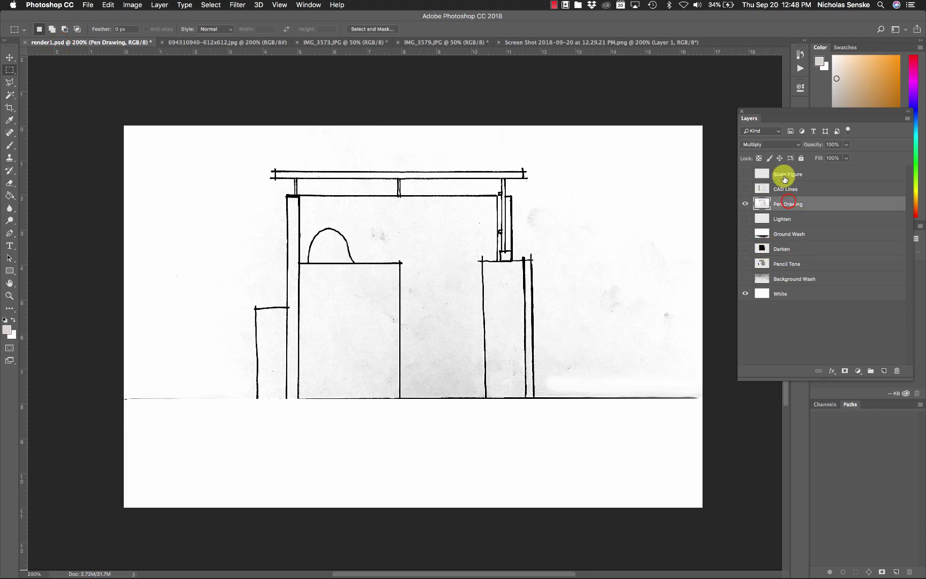
pyautogui.click(757, 146)
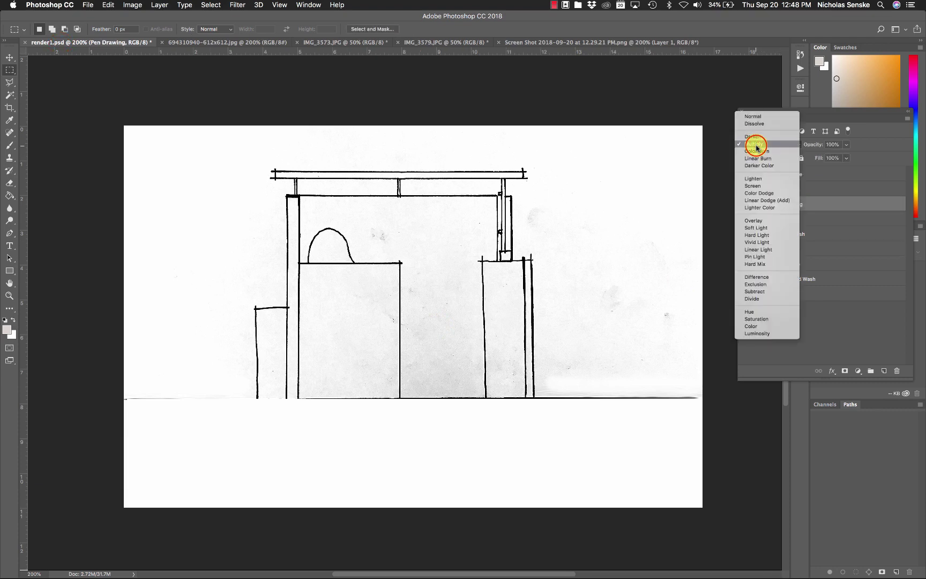
pyautogui.click(754, 117)
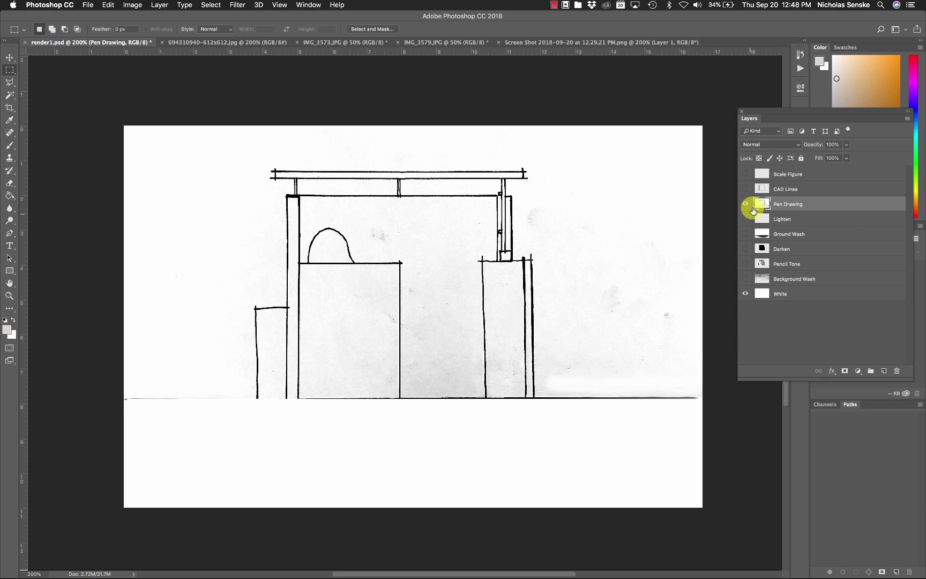
pyautogui.click(759, 145)
pyautogui.click(764, 173)
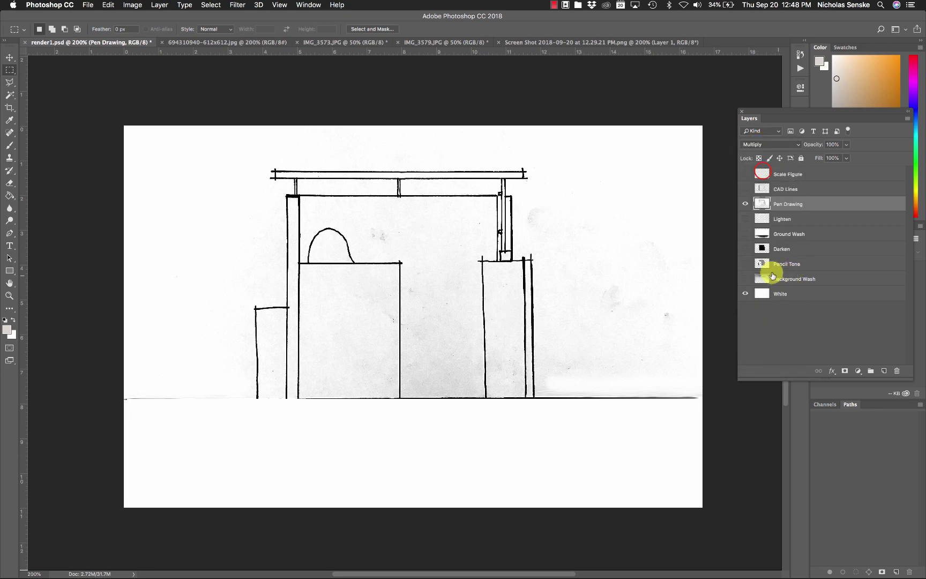
# - Show the Background Wash and compare Pen Drawing in Normal versus Multiply over it
pyautogui.click(745, 279)
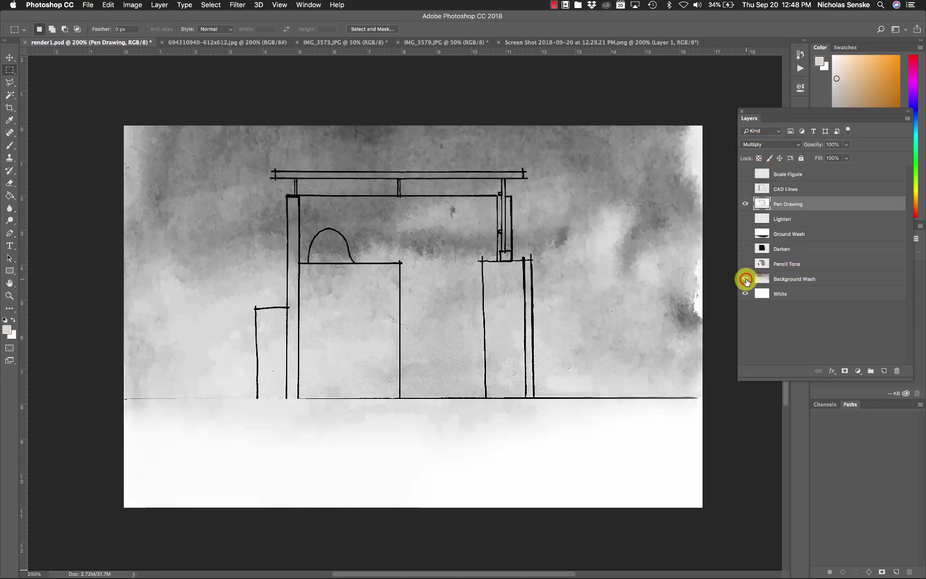
pyautogui.click(745, 202)
pyautogui.click(745, 202)
pyautogui.click(766, 145)
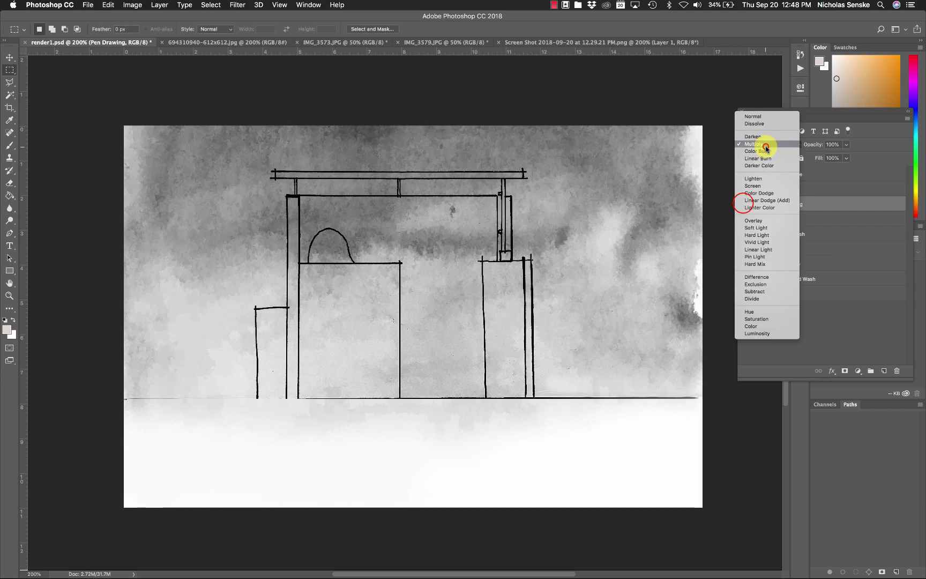
pyautogui.click(765, 117)
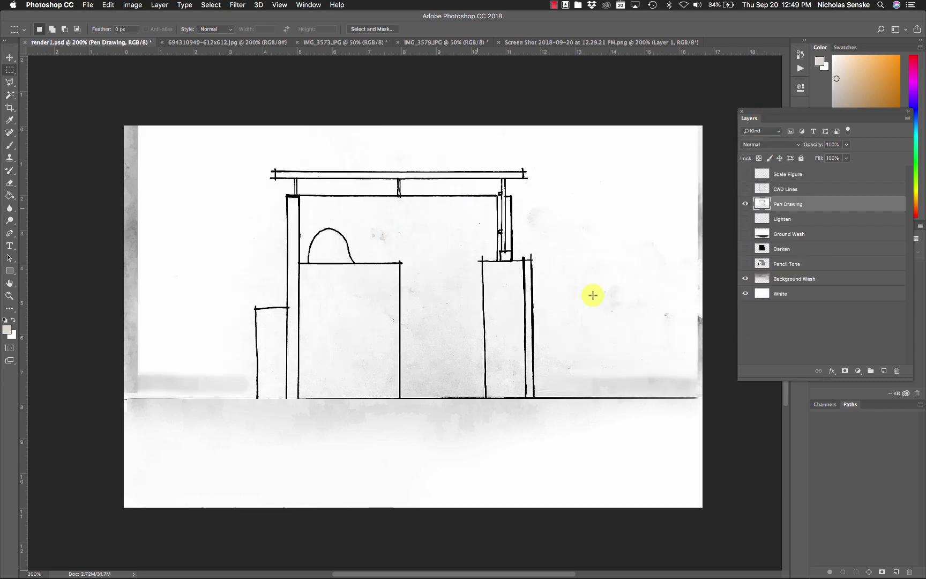
pyautogui.click(766, 143)
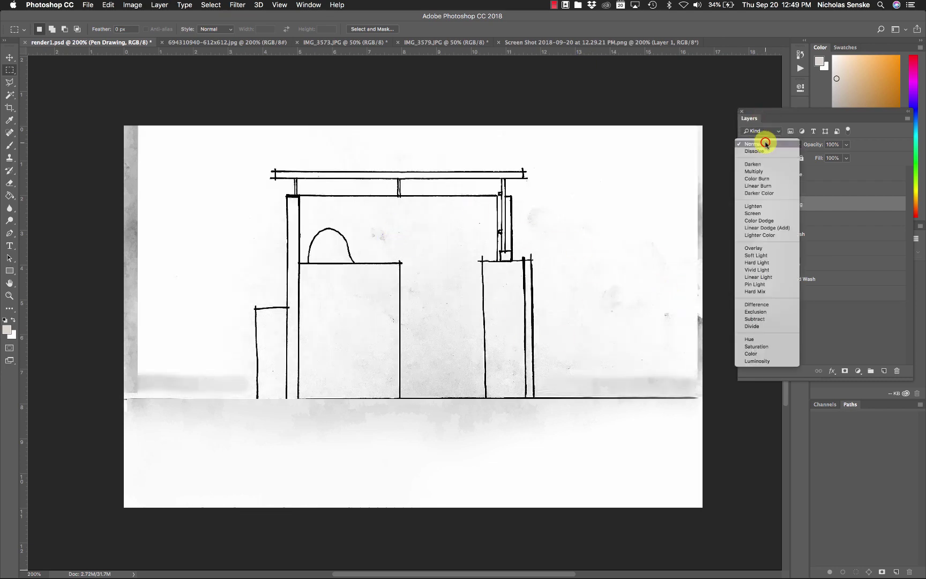
pyautogui.click(757, 171)
# - Hide the Background Wash again, leaving the Multiply Pen Drawing over White
pyautogui.click(745, 279)
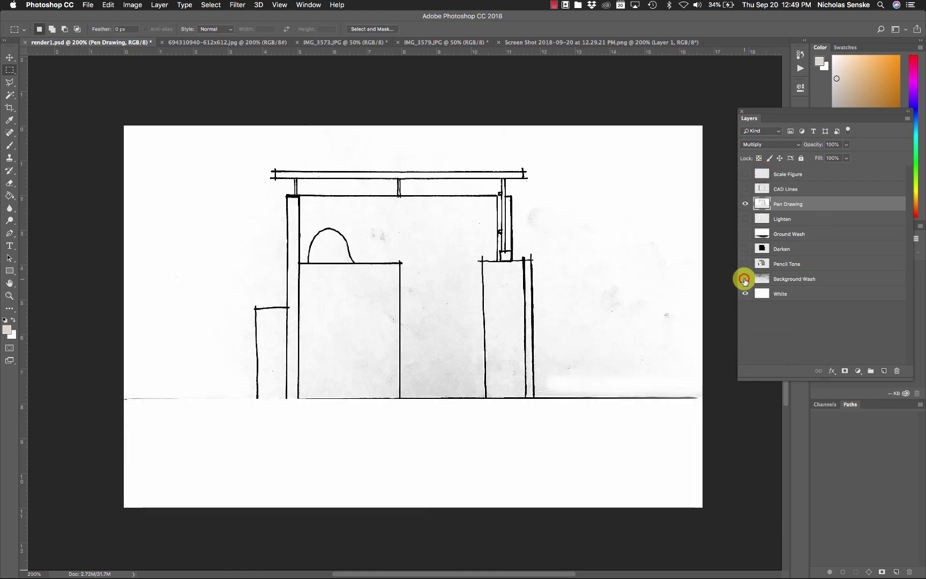
pyautogui.click(745, 279)
pyautogui.click(745, 279)
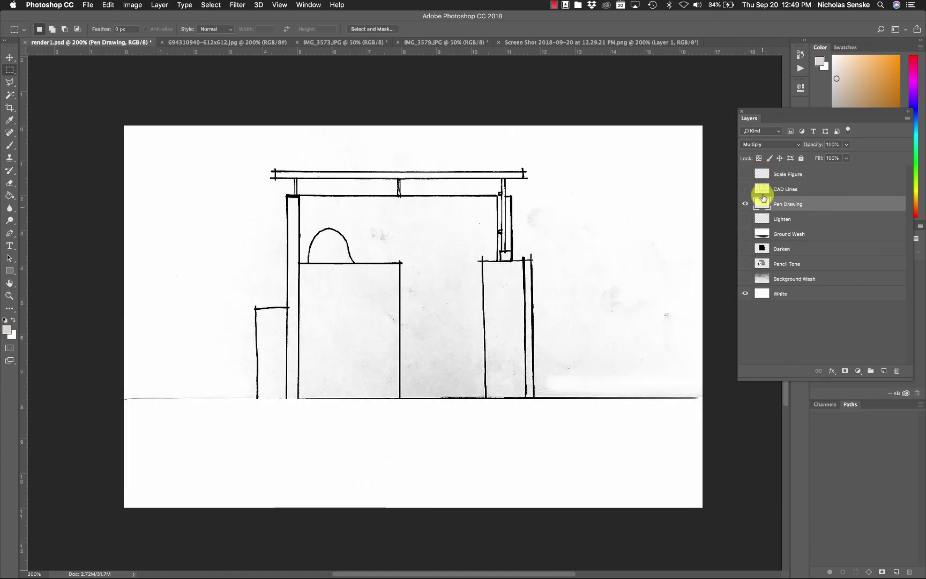
pyautogui.click(746, 204)
pyautogui.click(745, 204)
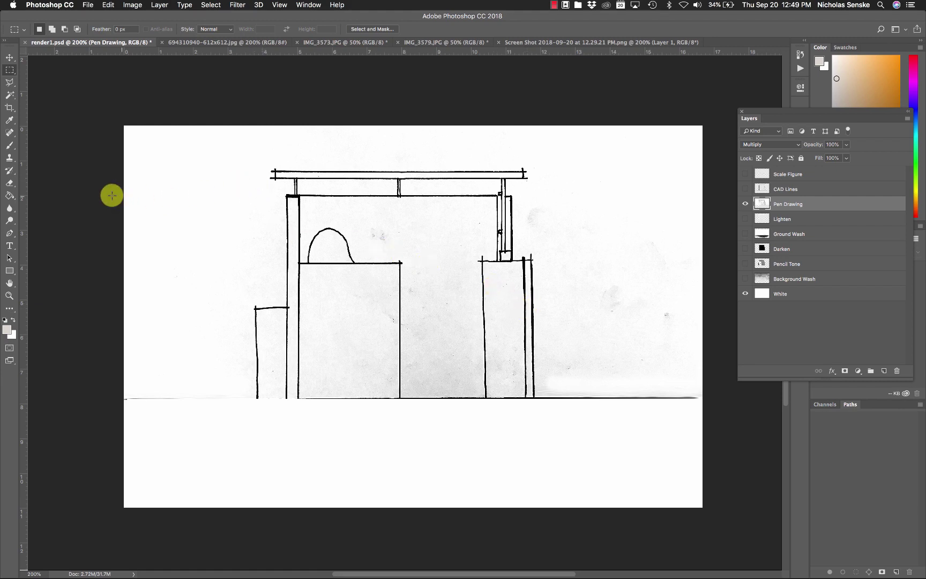
# - Pick the Eraser and turn on the Scale Figure layer beside the right-hand building
pyautogui.click(5, 186)
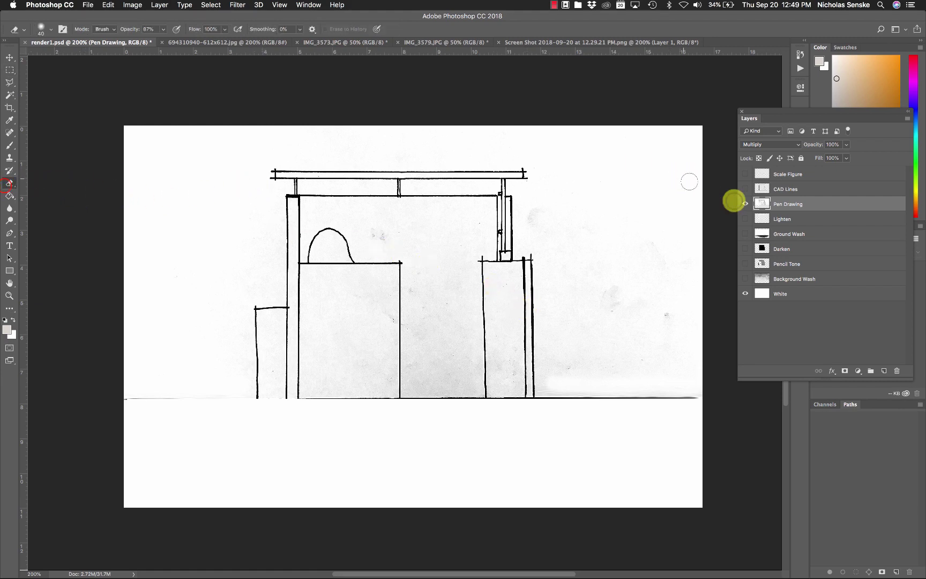
pyautogui.click(547, 206)
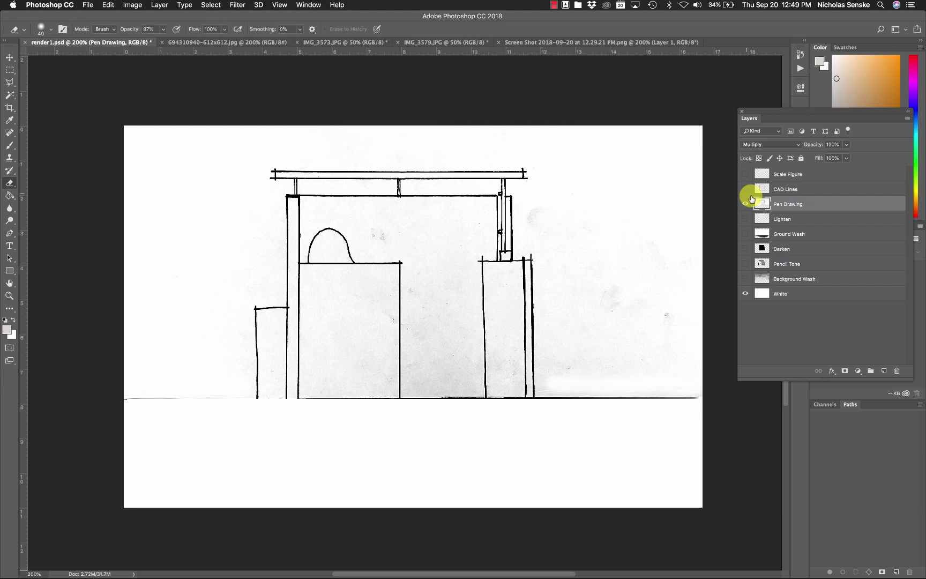
pyautogui.click(745, 175)
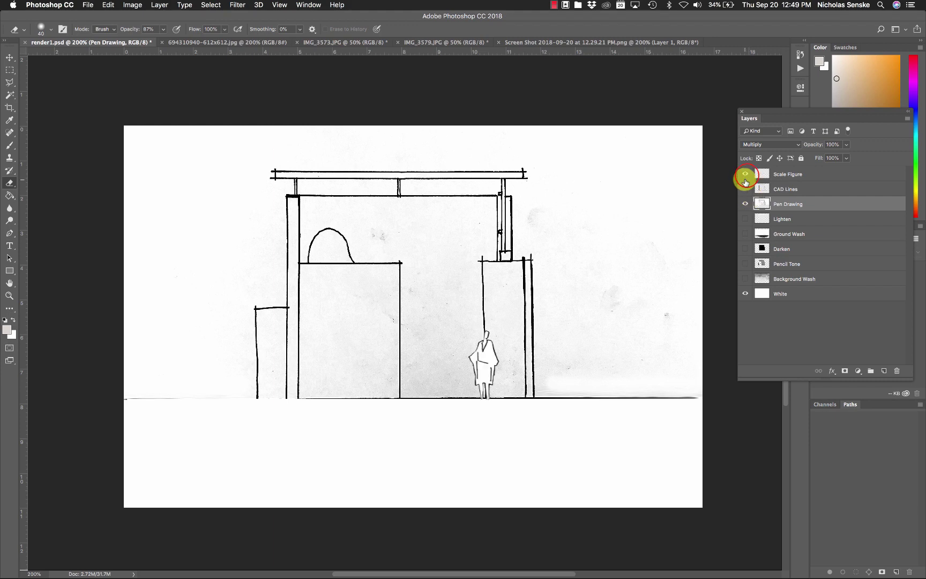
pyautogui.click(746, 176)
pyautogui.click(746, 176)
pyautogui.click(745, 175)
pyautogui.click(746, 175)
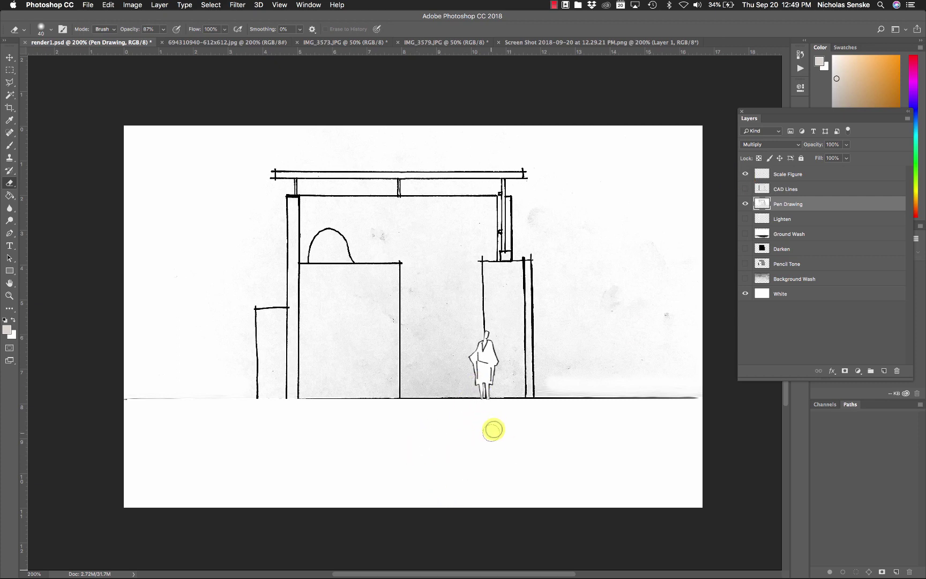
# - In the screenshot, Magic Wand the white background, invert the selection, and copy the figure
pyautogui.click(528, 43)
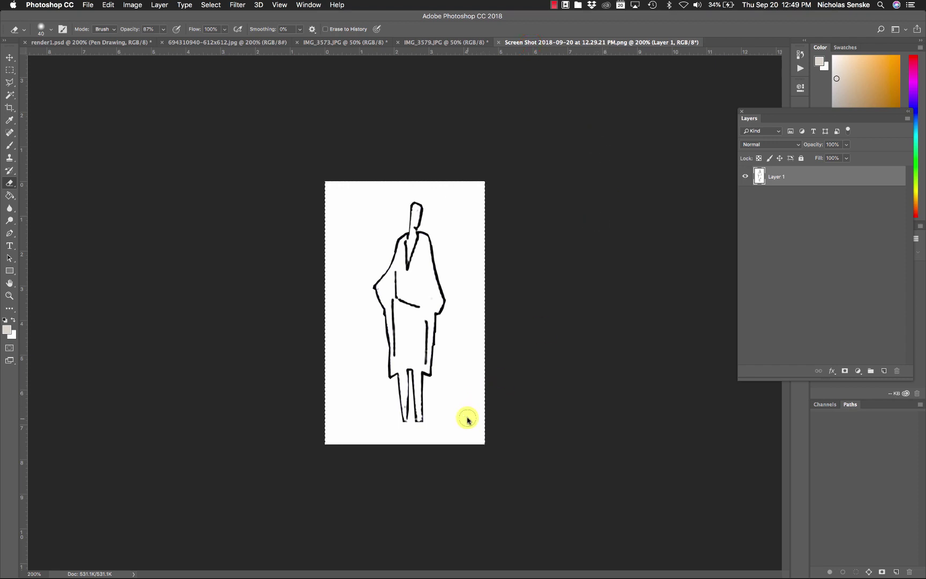
pyautogui.click(10, 95)
pyautogui.click(355, 236)
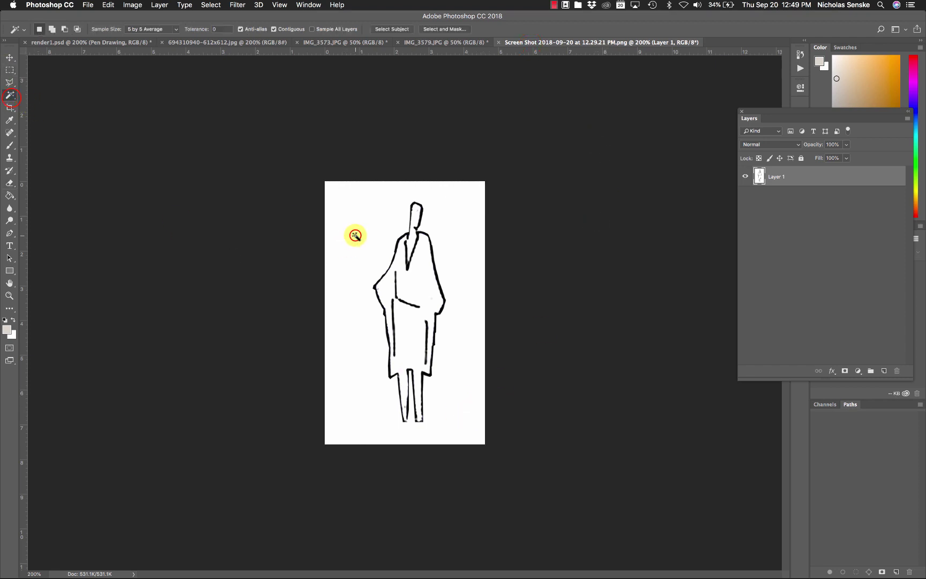
pyautogui.click(383, 229)
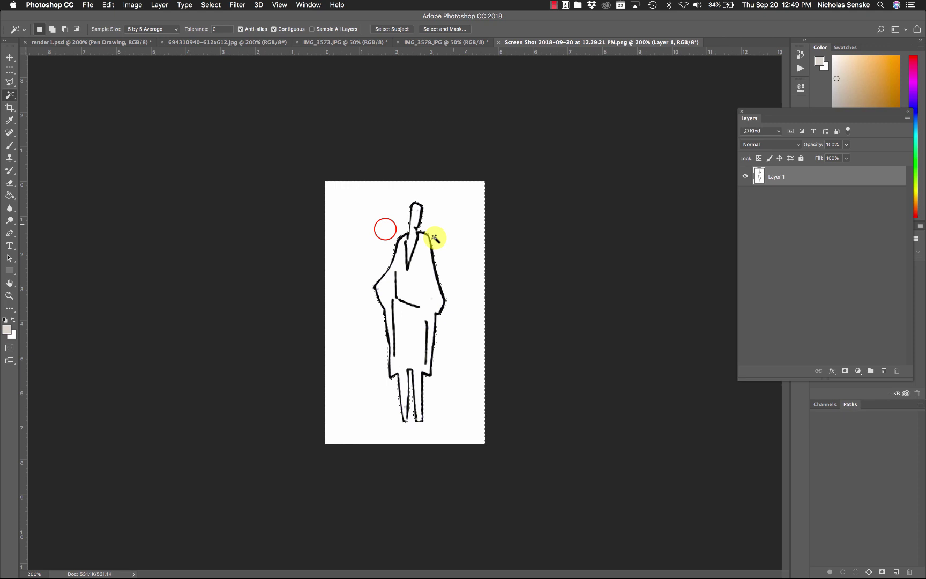
pyautogui.click(208, 5)
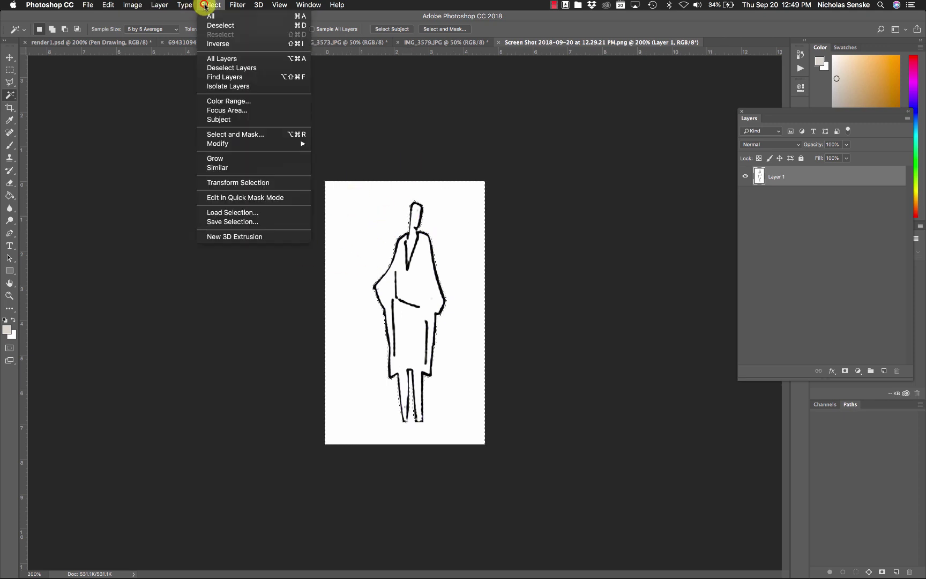
pyautogui.click(219, 45)
pyautogui.click(108, 5)
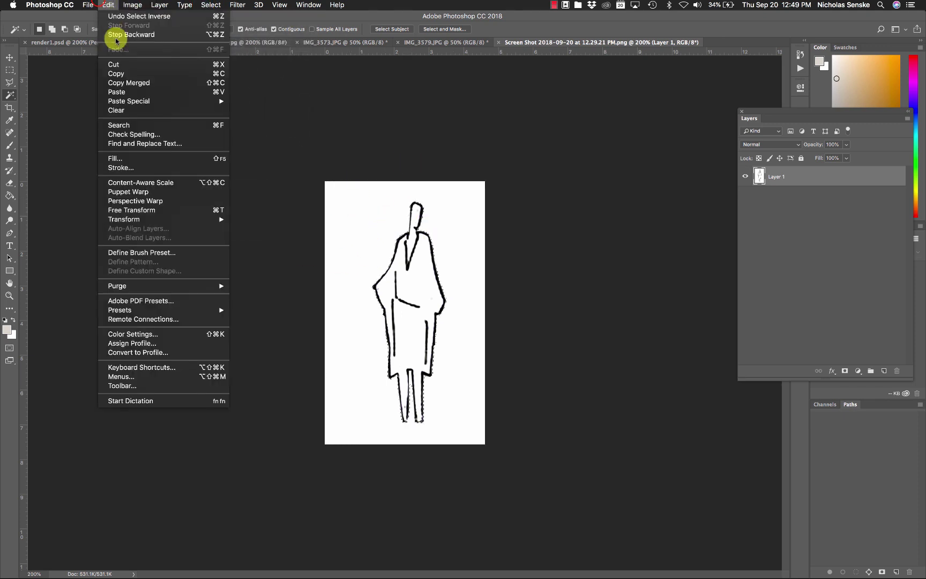
pyautogui.click(119, 73)
# - Paste the figure into render1.psd, move it onto the ground line, and scale it to about 52%
pyautogui.click(93, 42)
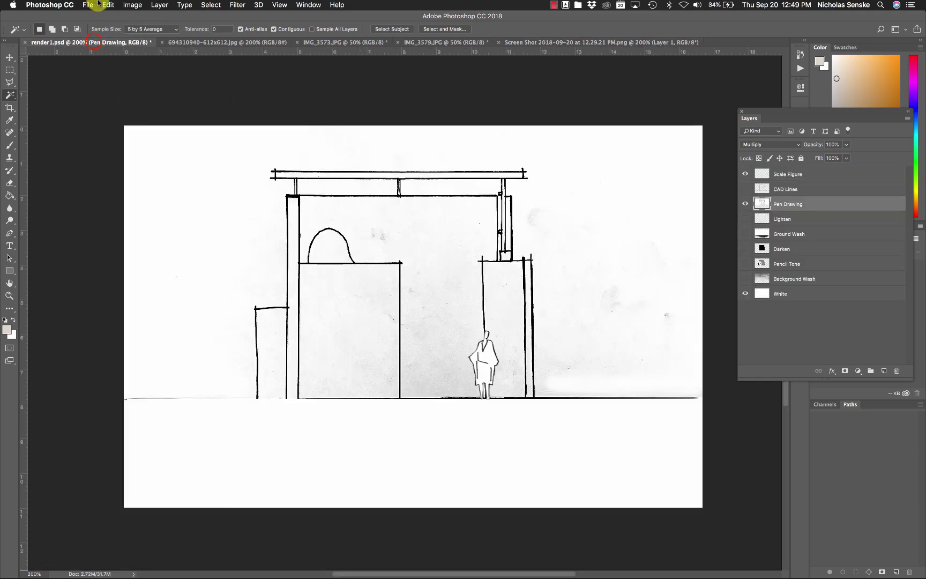
pyautogui.click(91, 5)
pyautogui.moveTo(108, 4)
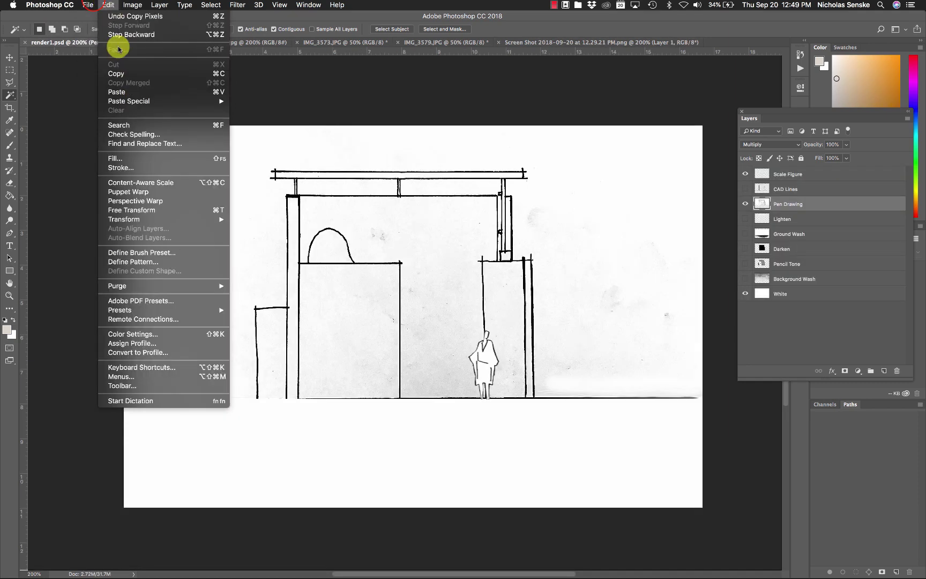
pyautogui.click(123, 89)
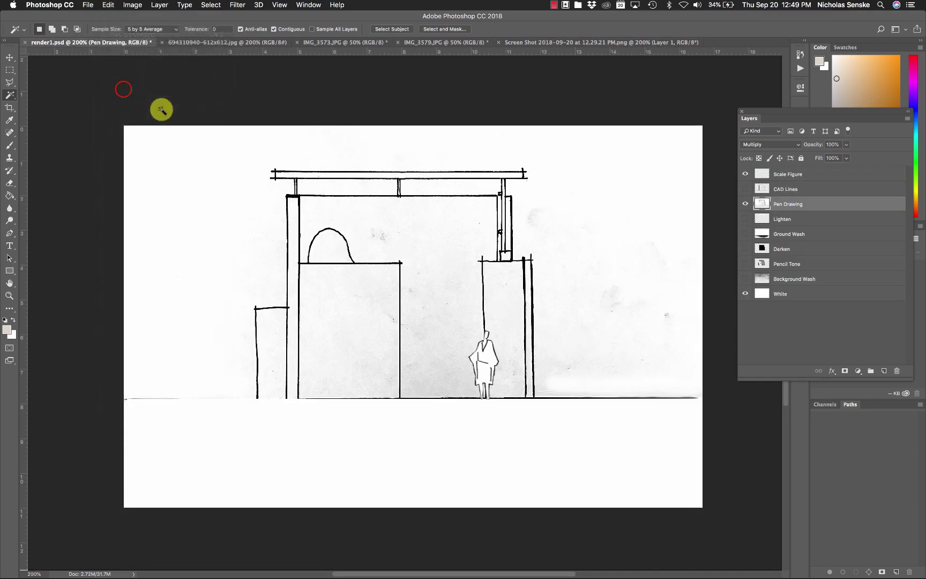
pyautogui.click(10, 58)
pyautogui.moveTo(394, 282); pyautogui.dragTo(378, 259)
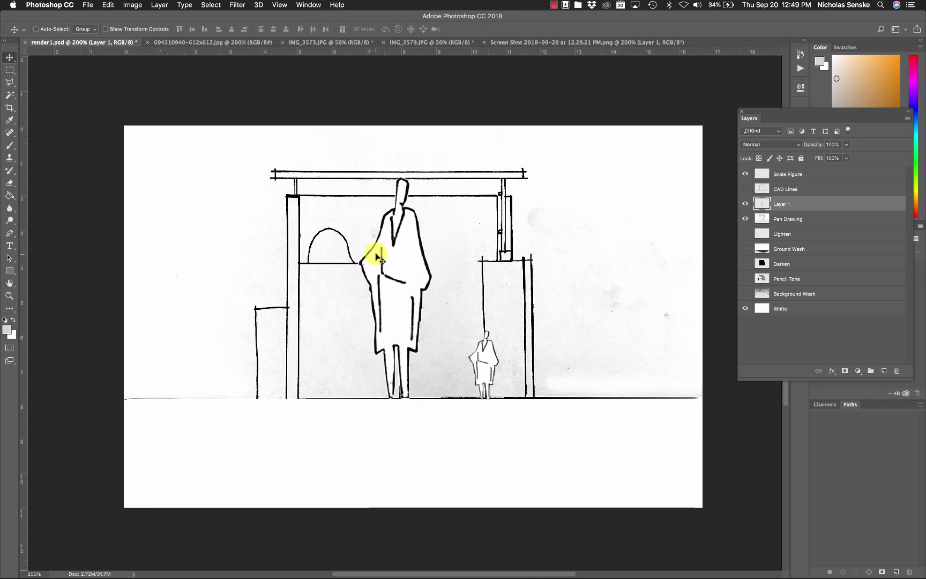
pyautogui.hotkey('ctrl', 't')
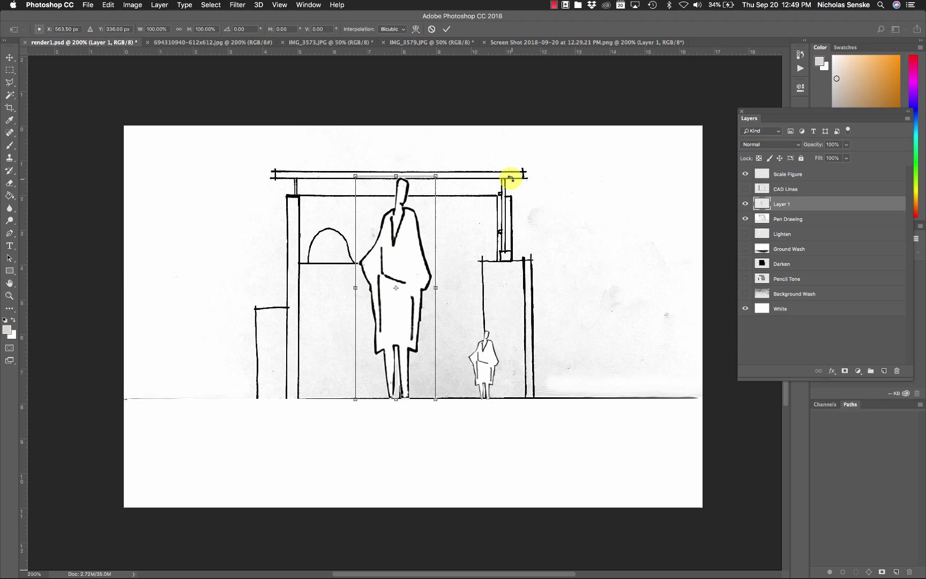
pyautogui.moveTo(435, 177); pyautogui.dragTo(397, 283)
# - Cancel the pasted figure's Free Transform and delete Layer 1
pyautogui.moveTo(396, 340); pyautogui.dragTo(413, 341)
pyautogui.click(431, 29)
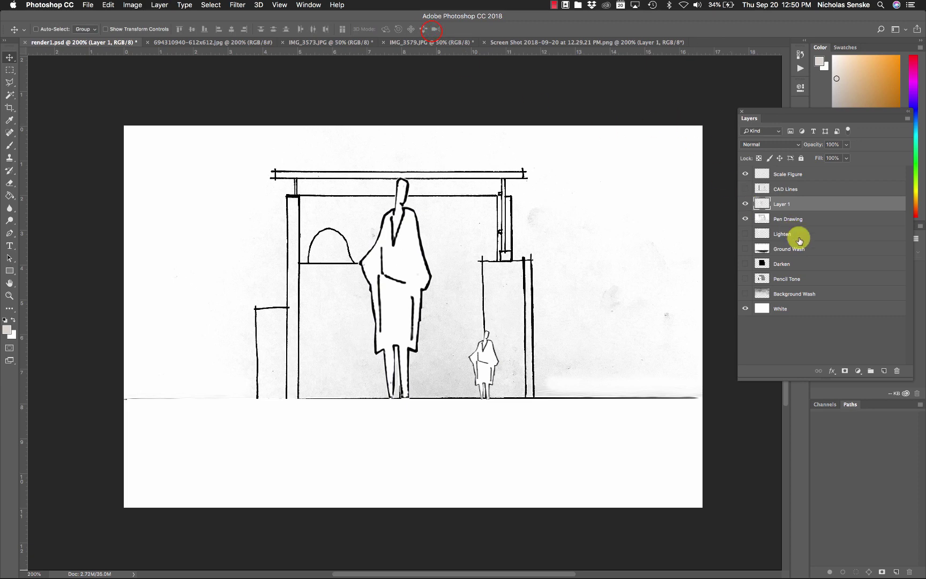
pyautogui.click(899, 370)
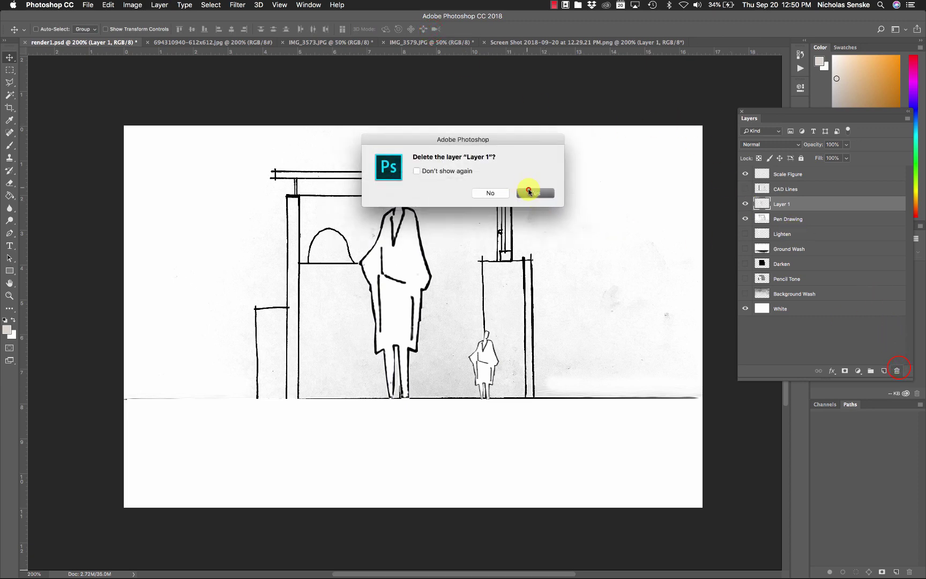
pyautogui.click(529, 192)
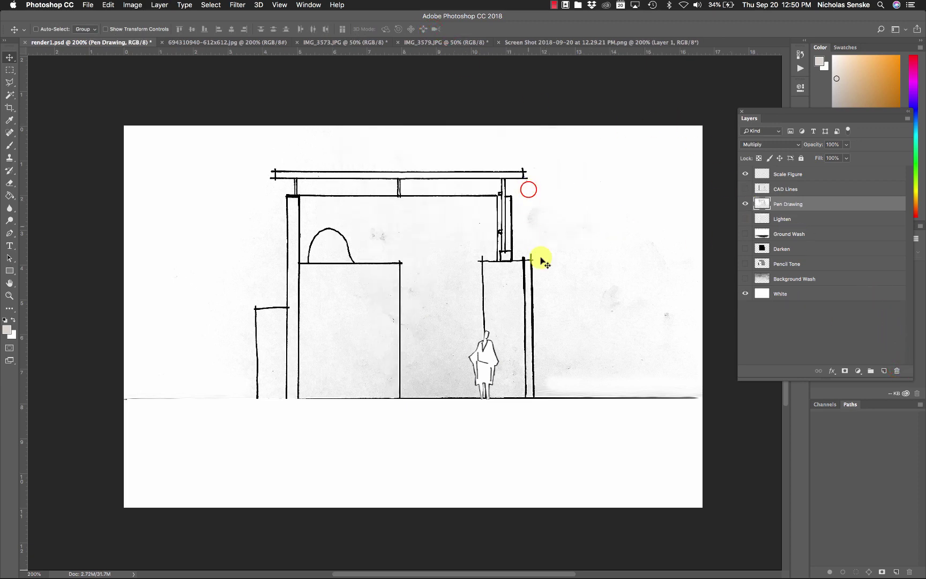
# - Switch back and forth between the Pen Drawing and CAD Lines layers, finally hiding both
pyautogui.click(744, 204)
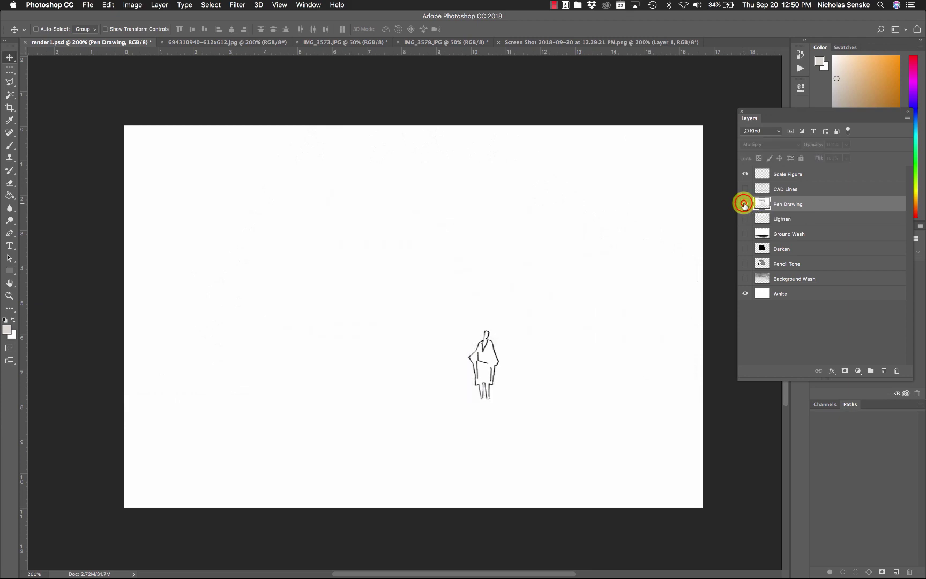
pyautogui.click(745, 205)
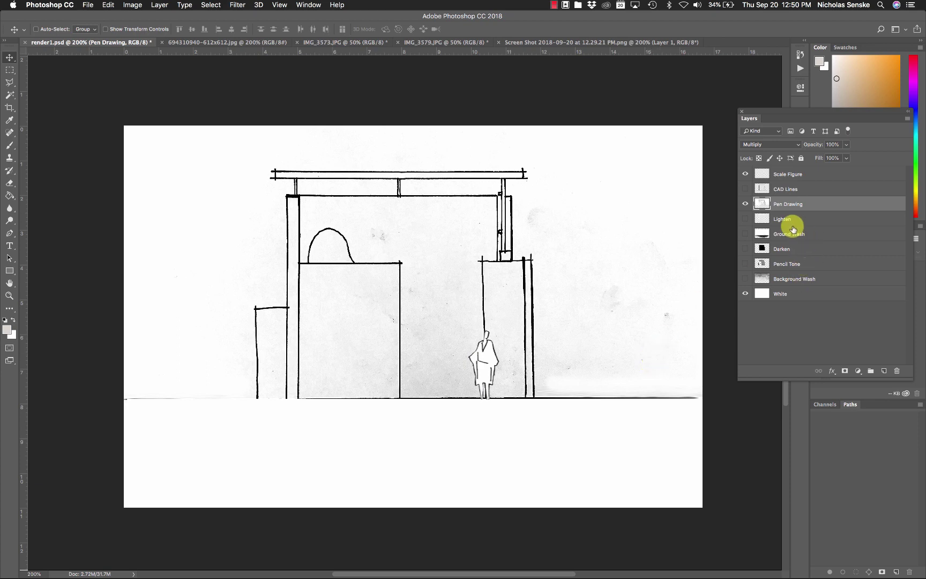
pyautogui.click(745, 205)
pyautogui.click(744, 190)
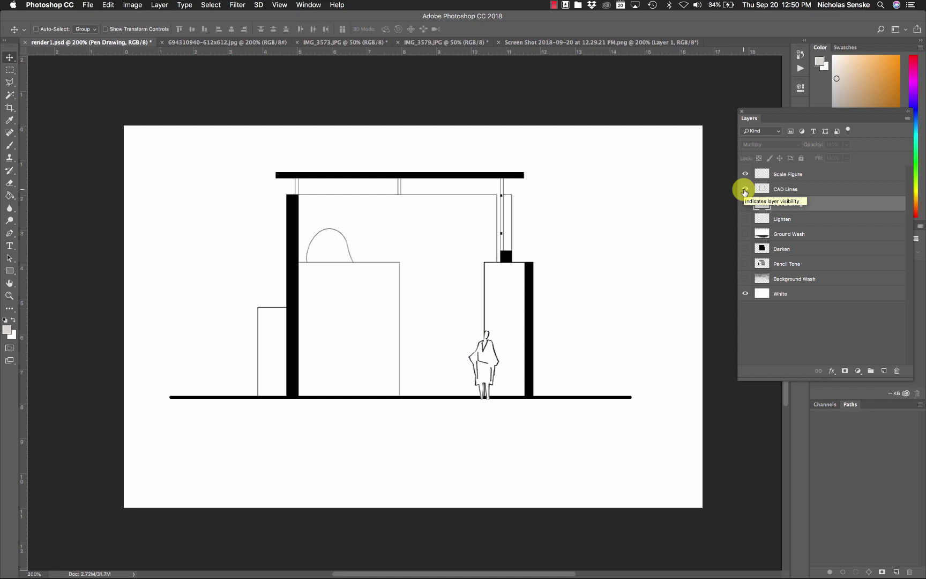
pyautogui.click(745, 190)
pyautogui.click(745, 204)
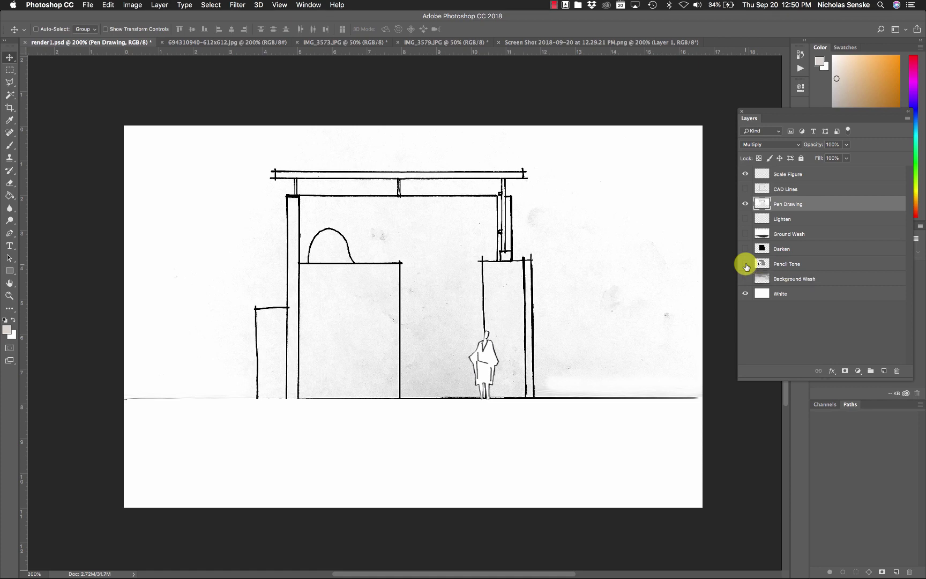
pyautogui.click(745, 189)
pyautogui.click(744, 189)
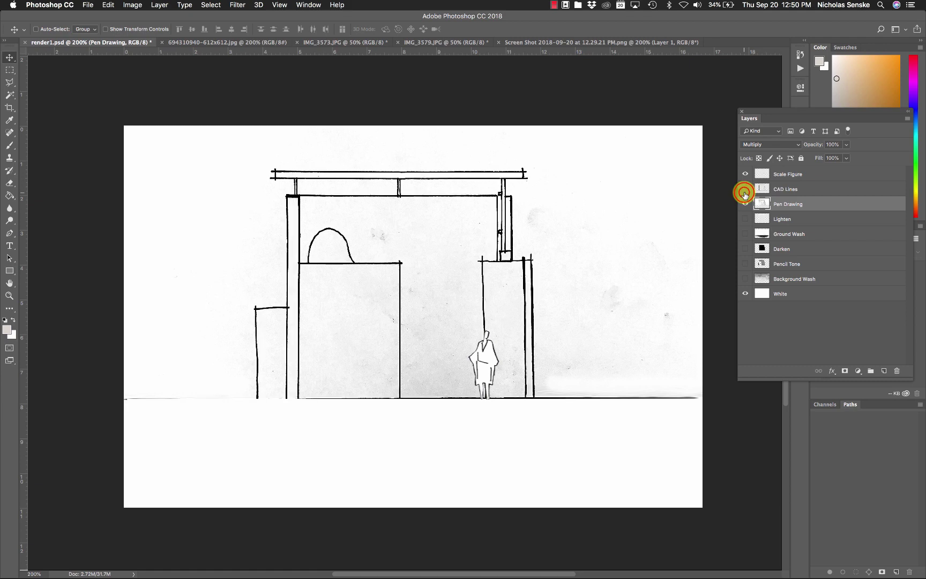
pyautogui.click(745, 205)
pyautogui.click(745, 190)
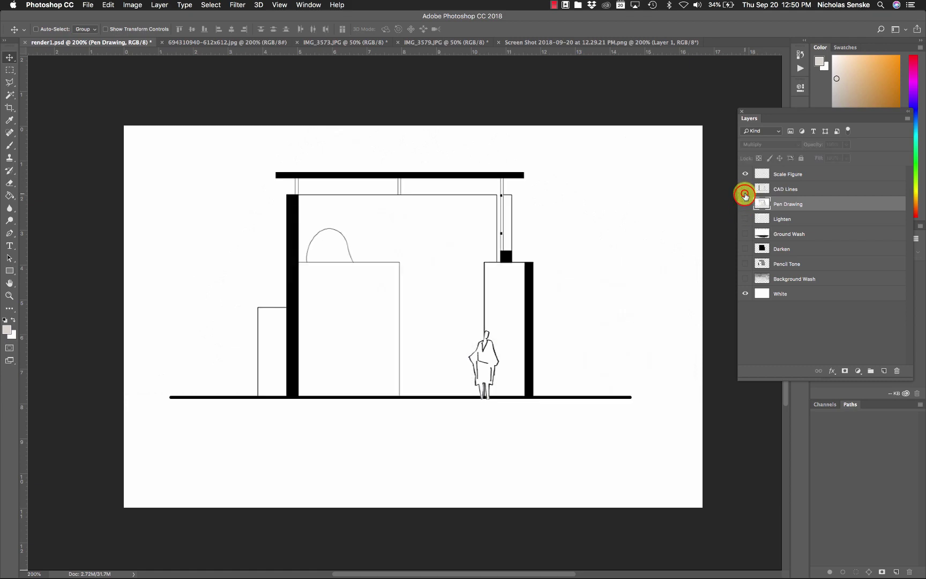
pyautogui.click(745, 192)
# - Show Pencil Tone, try and re-hide Background Wash, then add the Pen Drawing linework on top
pyautogui.click(745, 264)
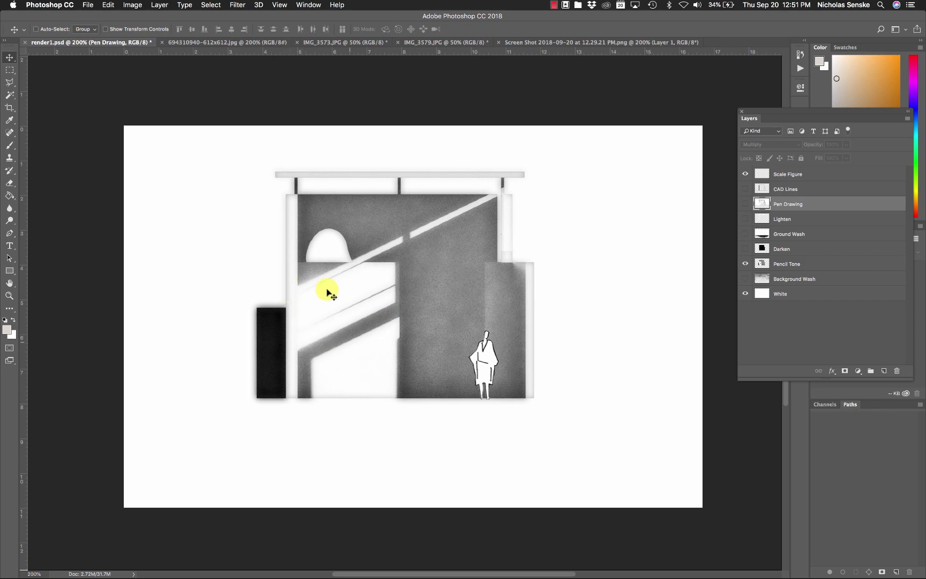
pyautogui.click(745, 279)
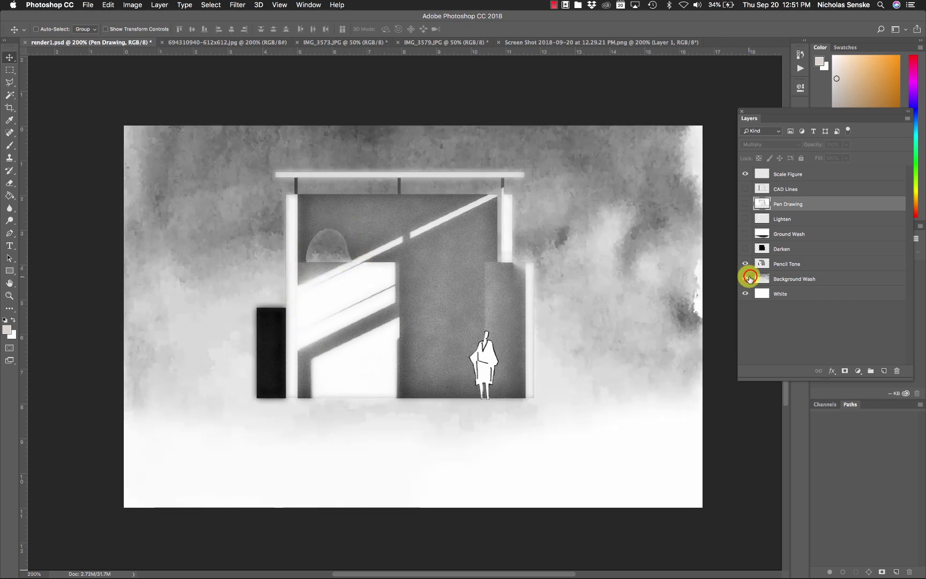
pyautogui.click(745, 279)
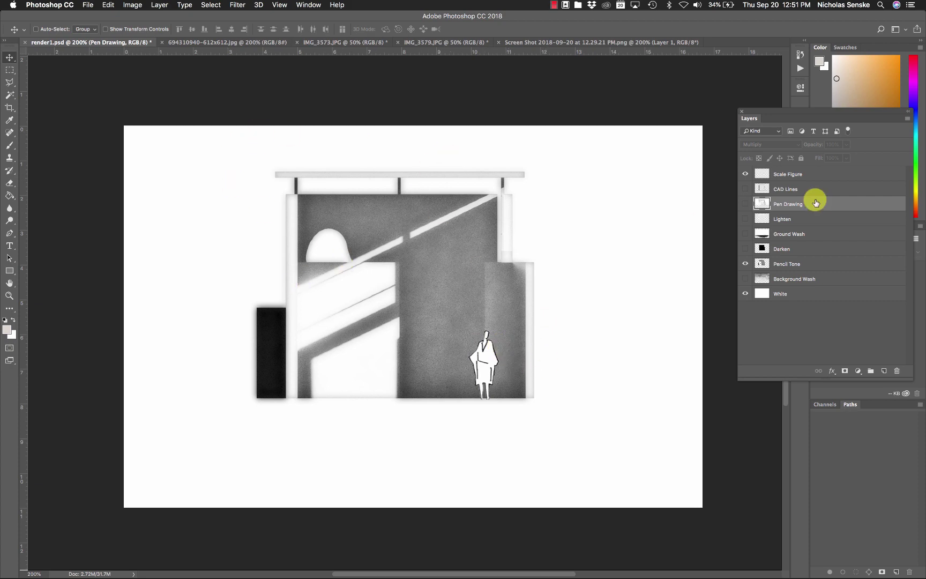
pyautogui.click(745, 204)
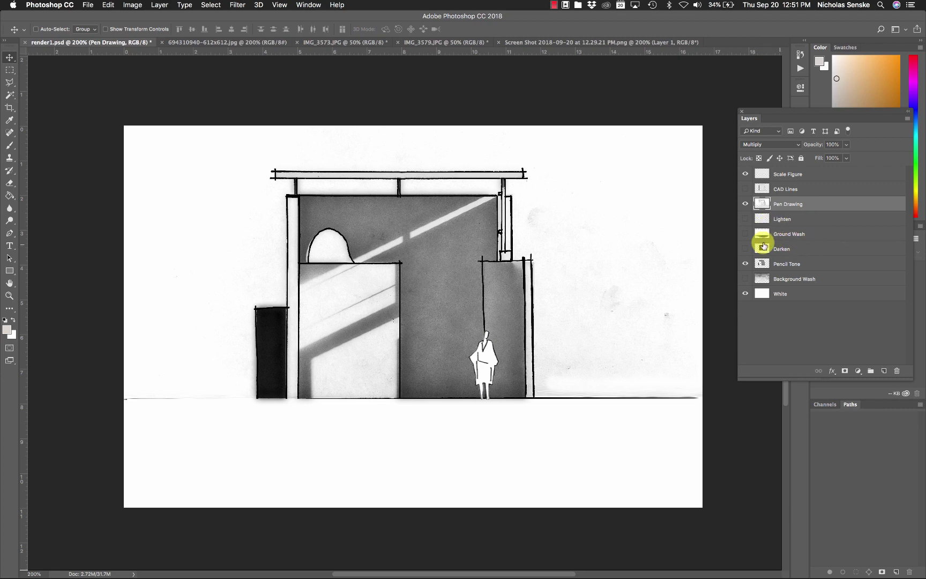
# - Show and select the Darken layer, setting it to Normal blending at full opacity
pyautogui.click(745, 249)
pyautogui.click(788, 249)
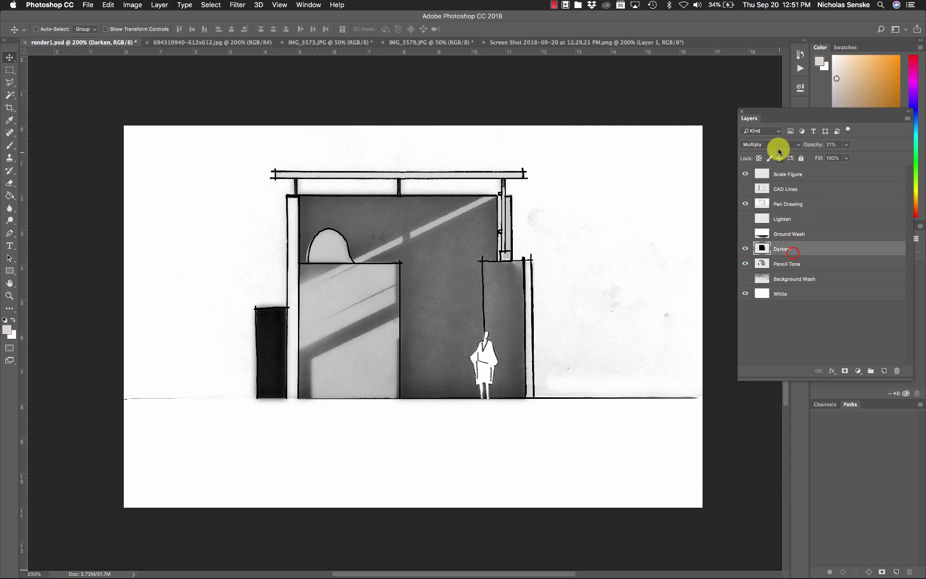
pyautogui.click(770, 144)
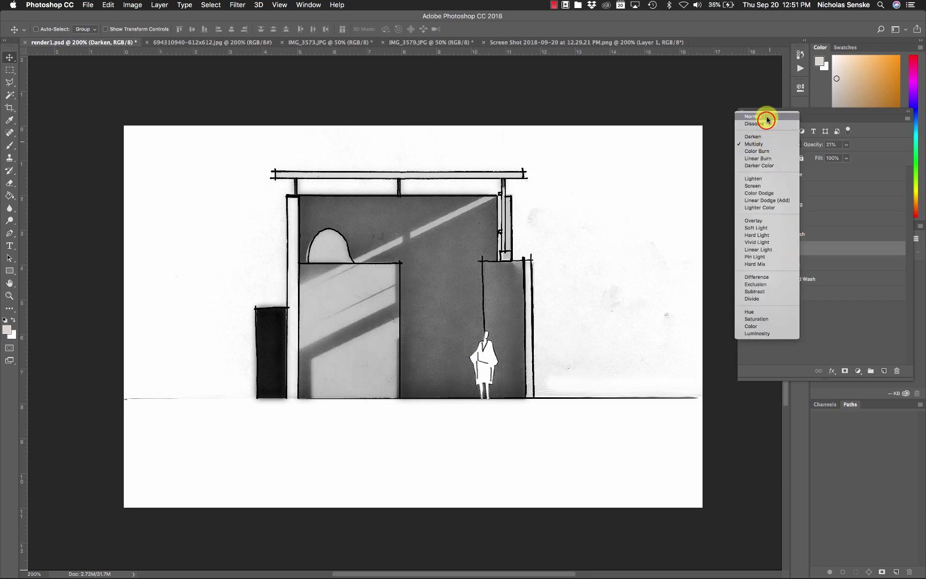
pyautogui.click(767, 116)
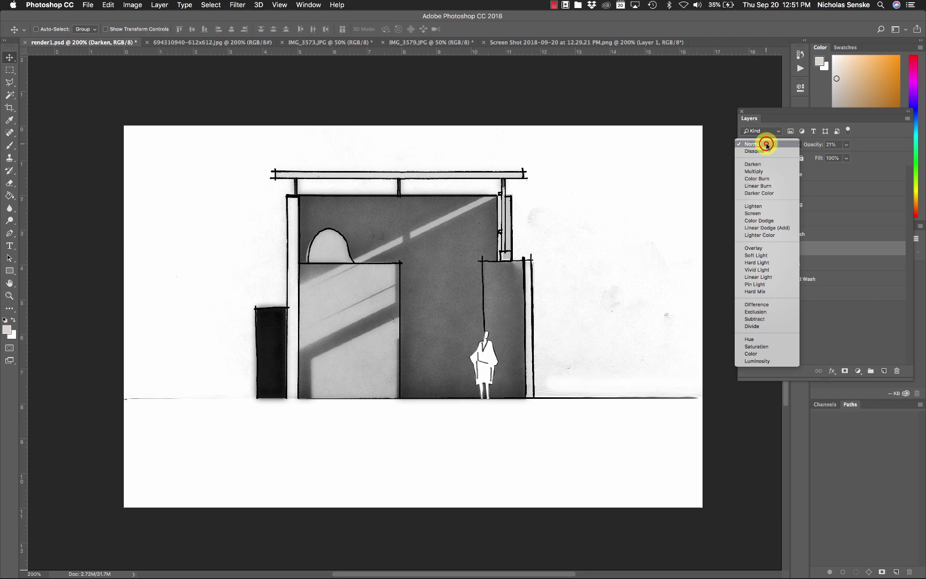
pyautogui.click(767, 144)
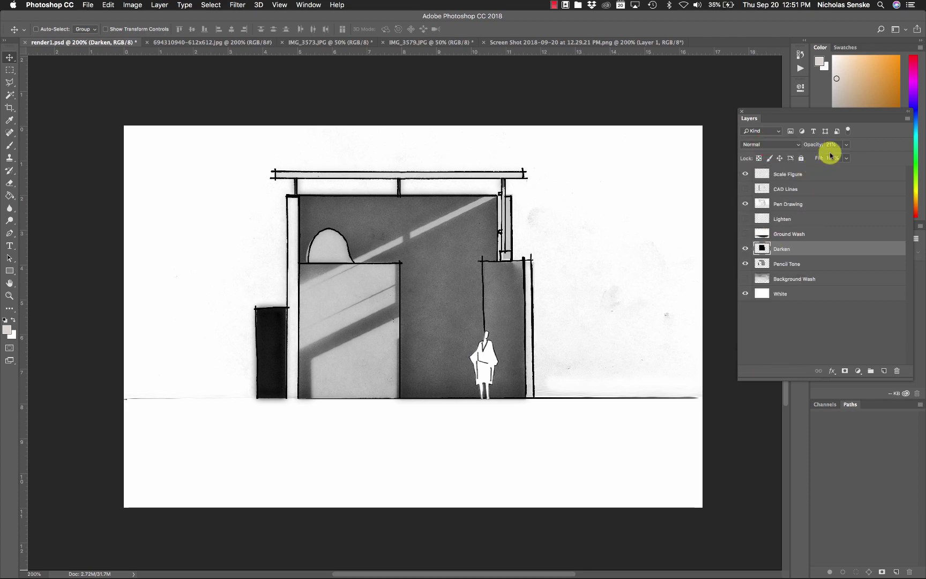
pyautogui.click(846, 144)
pyautogui.moveTo(847, 156); pyautogui.dragTo(883, 156)
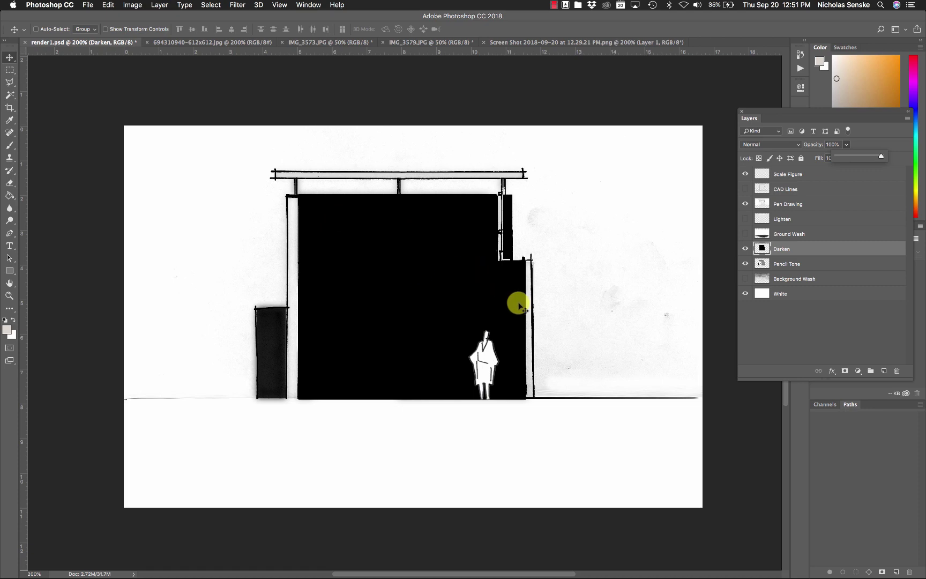
# - Fade the Darken layer to 22% opacity, compare it on and off, and show Lighten
pyautogui.click(9, 71)
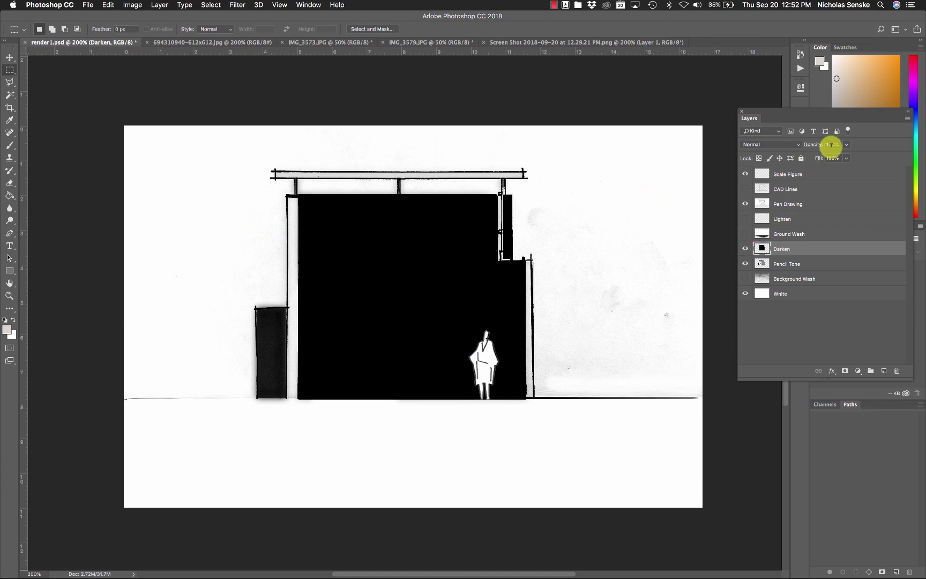
pyautogui.click(847, 145)
pyautogui.moveTo(845, 156); pyautogui.dragTo(812, 156)
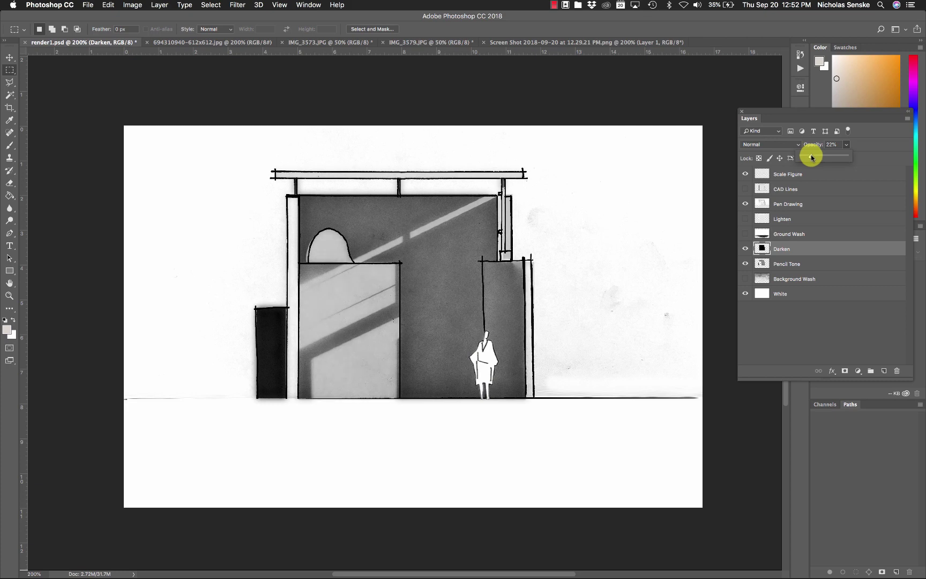
pyautogui.click(746, 248)
pyautogui.click(746, 249)
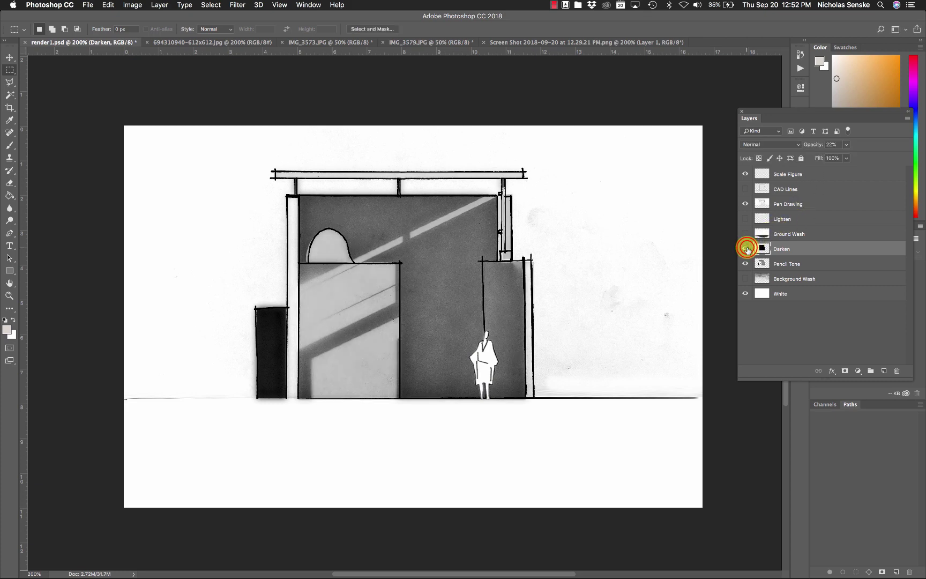
pyautogui.click(746, 249)
pyautogui.click(746, 249)
pyautogui.click(746, 218)
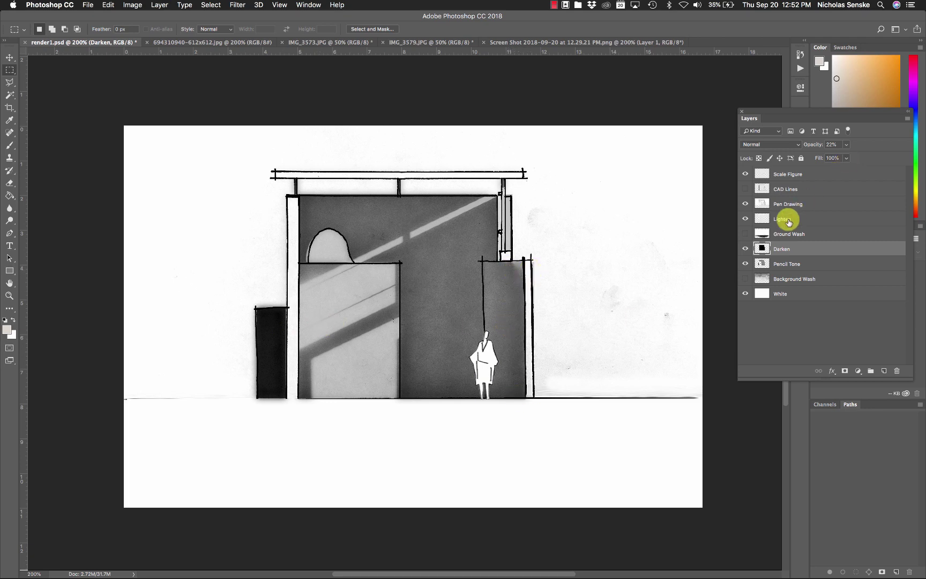
# - Select Lighten and hide all layers, checking Background Wash, Lighten and CAD Lines individually
pyautogui.click(761, 219)
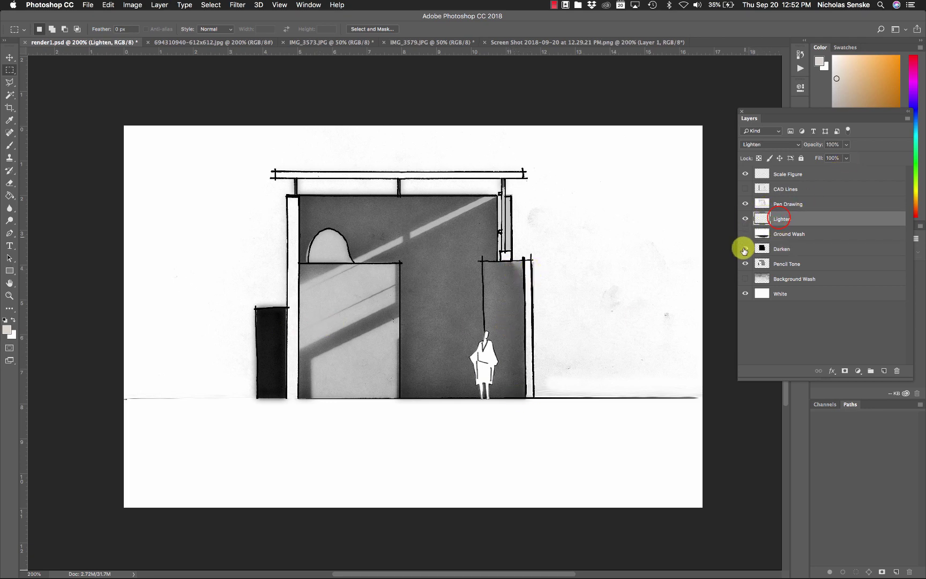
pyautogui.moveTo(745, 202); pyautogui.dragTo(745, 170)
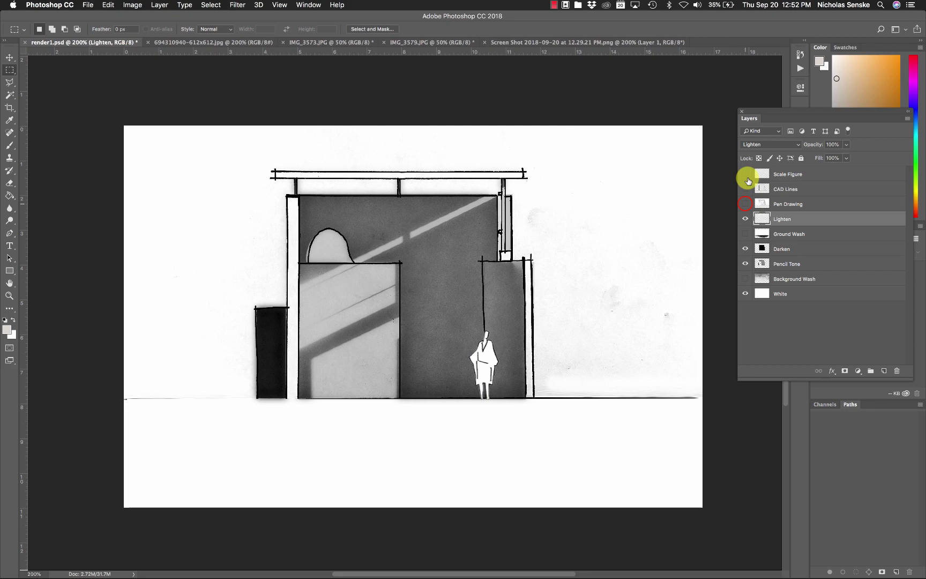
pyautogui.moveTo(745, 248); pyautogui.dragTo(736, 292)
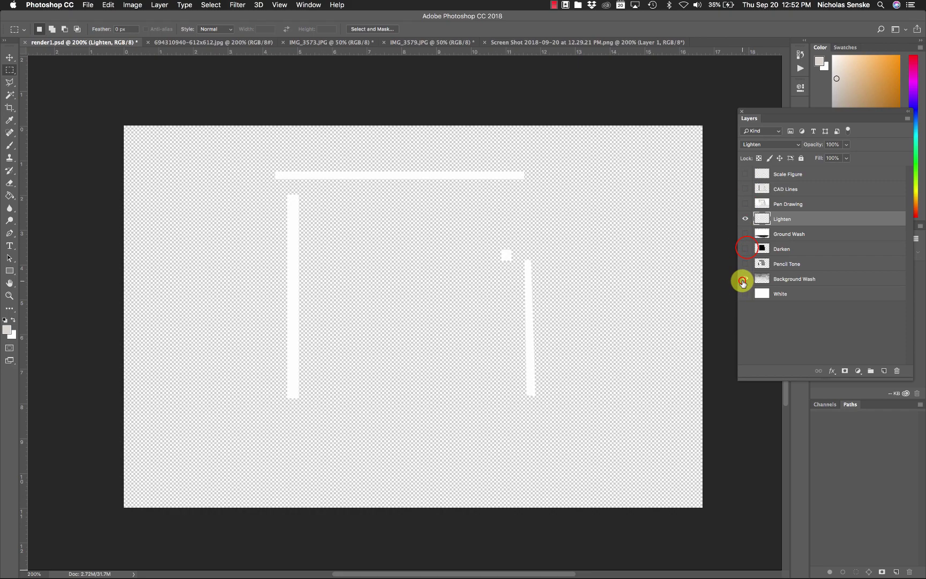
pyautogui.click(743, 280)
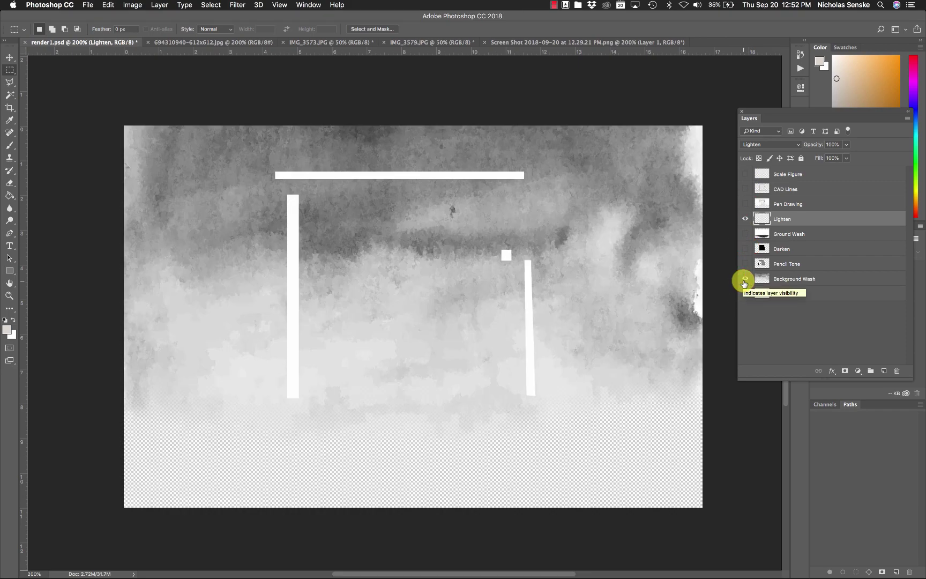
pyautogui.click(745, 280)
pyautogui.click(745, 219)
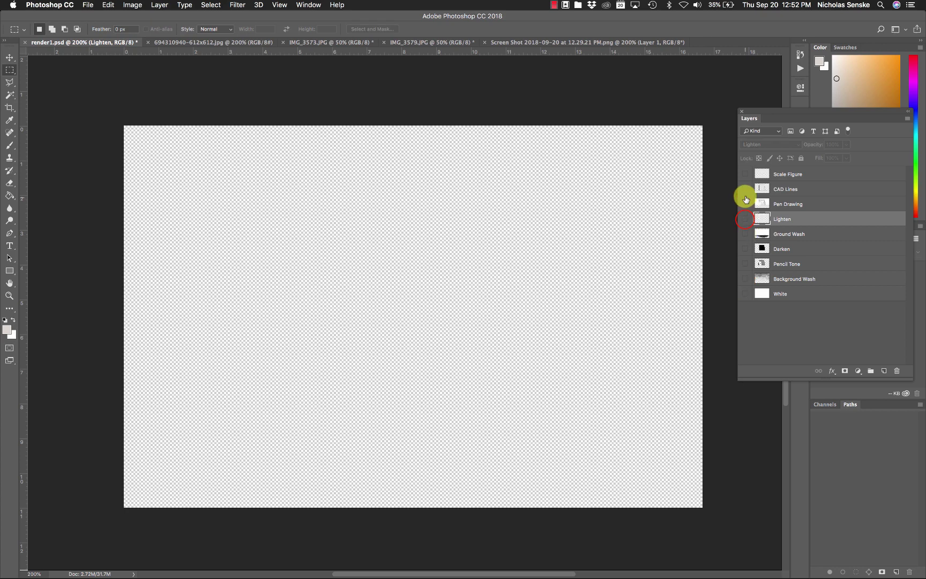
pyautogui.click(745, 189)
pyautogui.click(745, 189)
# - Show Background Wash, Pencil Tone, Darken, Lighten and Pen Drawing together, with White hidden
pyautogui.click(745, 203)
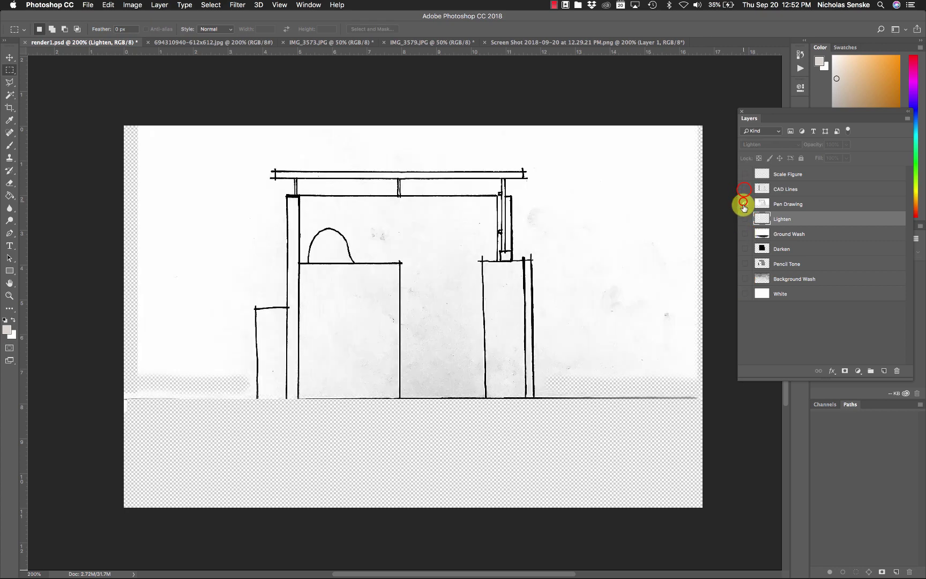
pyautogui.click(745, 278)
pyautogui.click(745, 264)
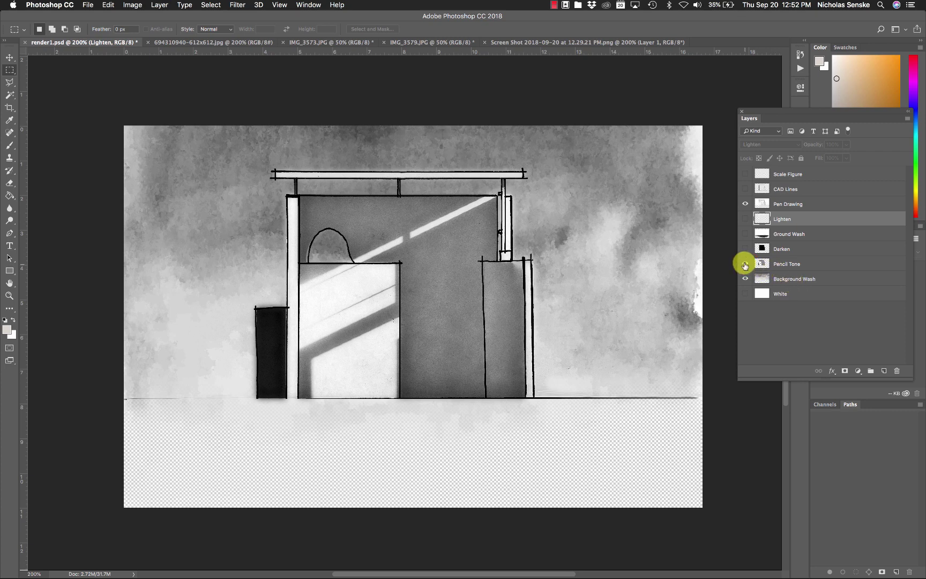
pyautogui.click(745, 264)
pyautogui.click(745, 204)
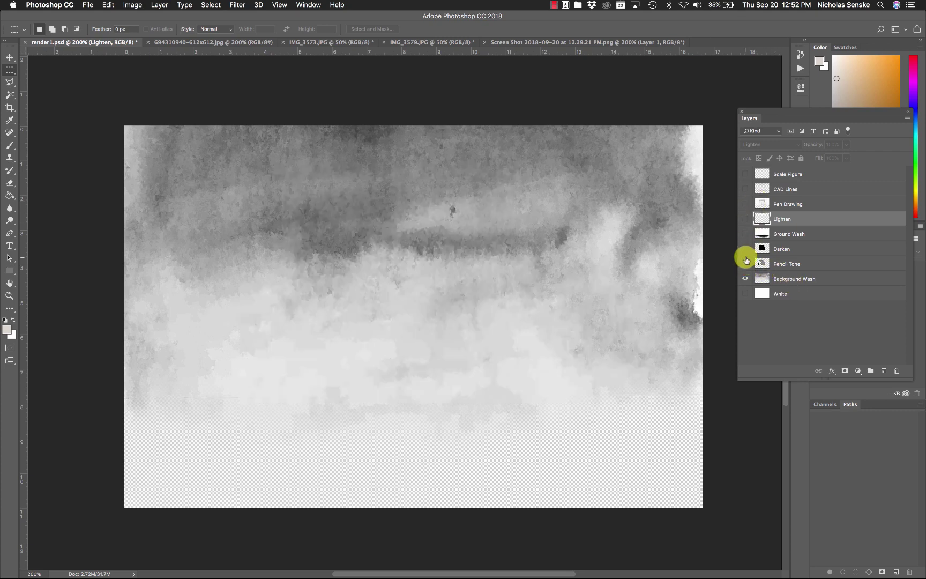
pyautogui.click(745, 204)
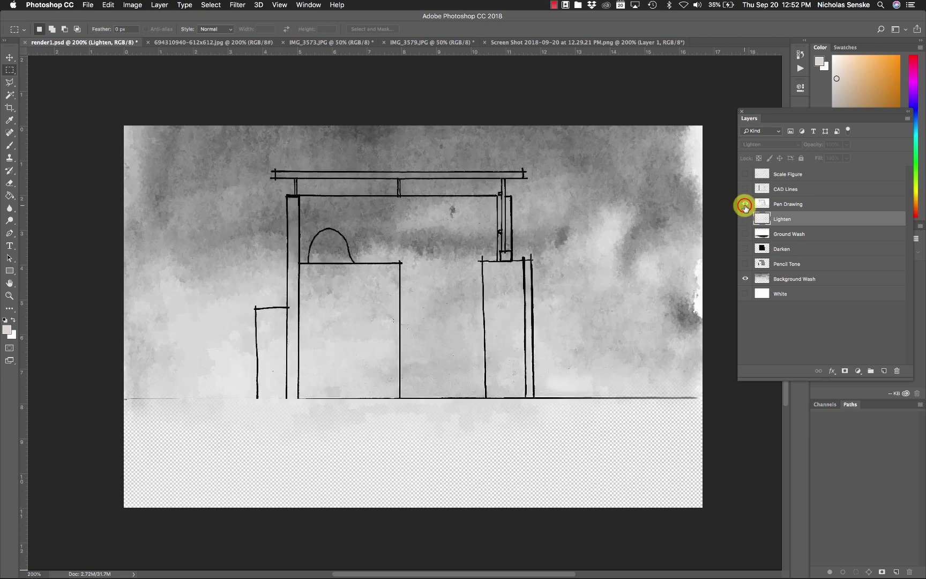
pyautogui.click(745, 264)
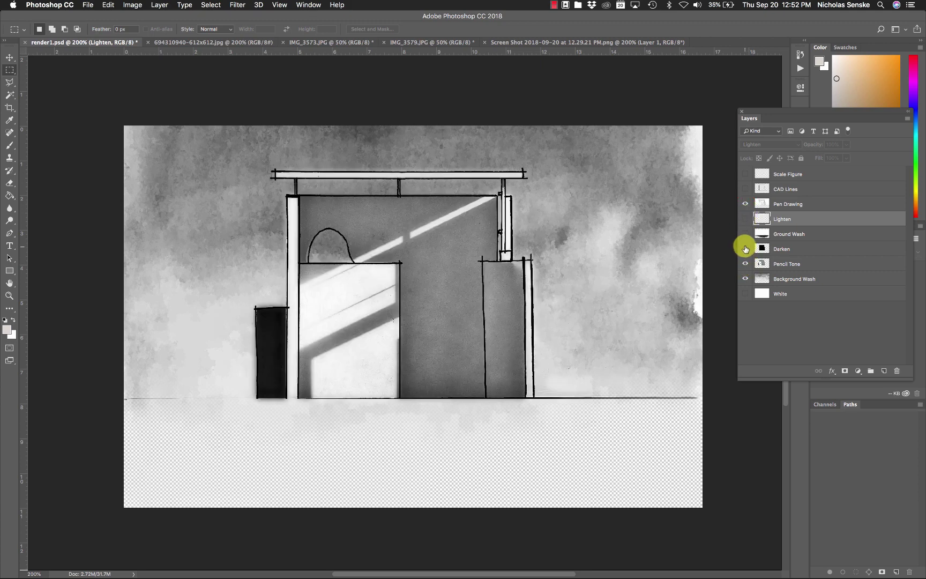
pyautogui.click(746, 249)
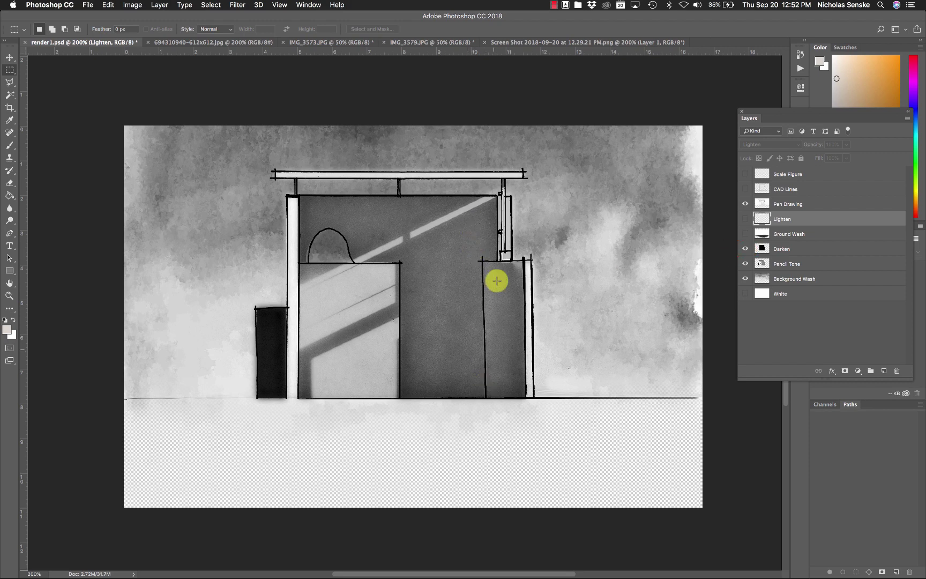
pyautogui.click(745, 220)
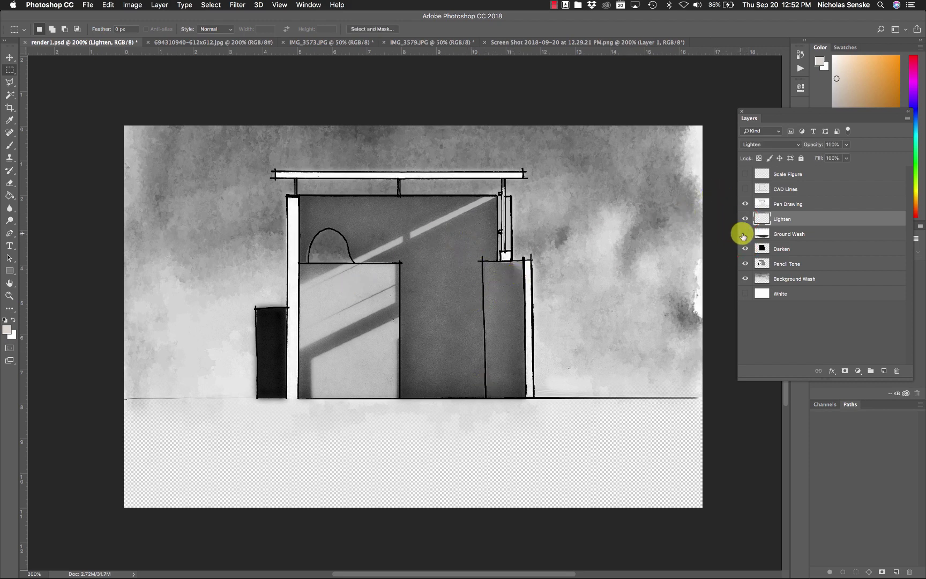
# - Turn on the Ground Wash and White base layers, toggling each off and on to compare
pyautogui.click(745, 235)
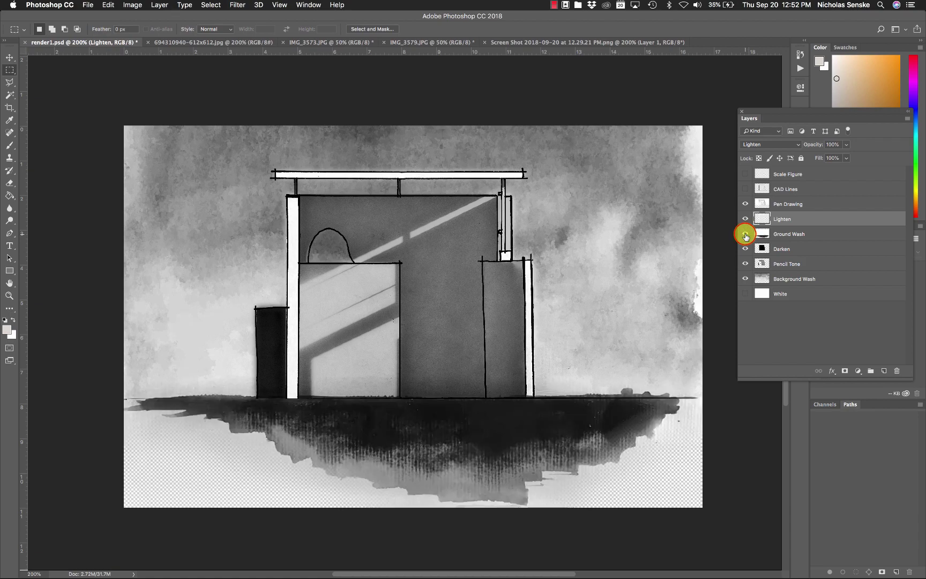
pyautogui.click(746, 235)
pyautogui.click(746, 234)
pyautogui.click(745, 293)
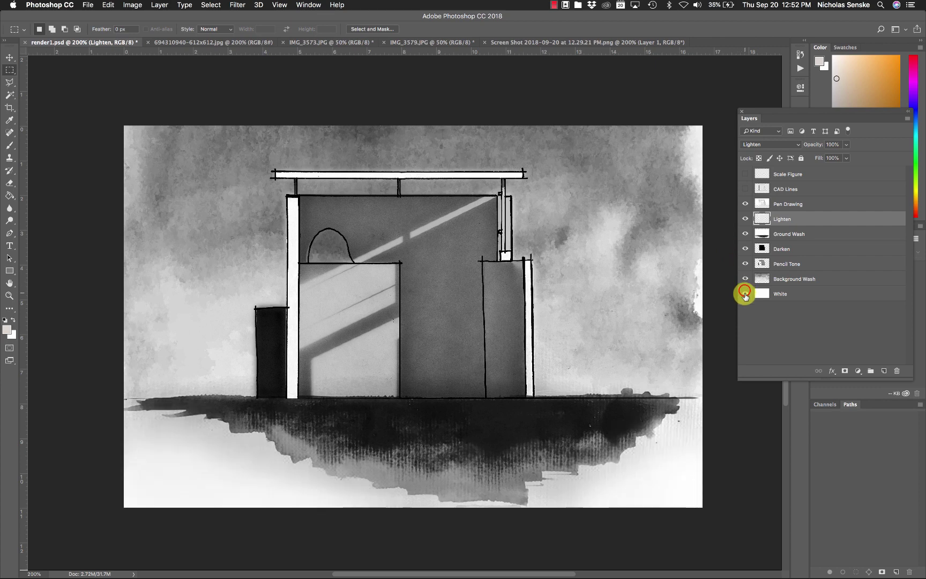
pyautogui.click(745, 293)
pyautogui.click(745, 293)
# - Raise the Darken layer's opacity to 42% and show the Scale Figure layer
pyautogui.click(814, 246)
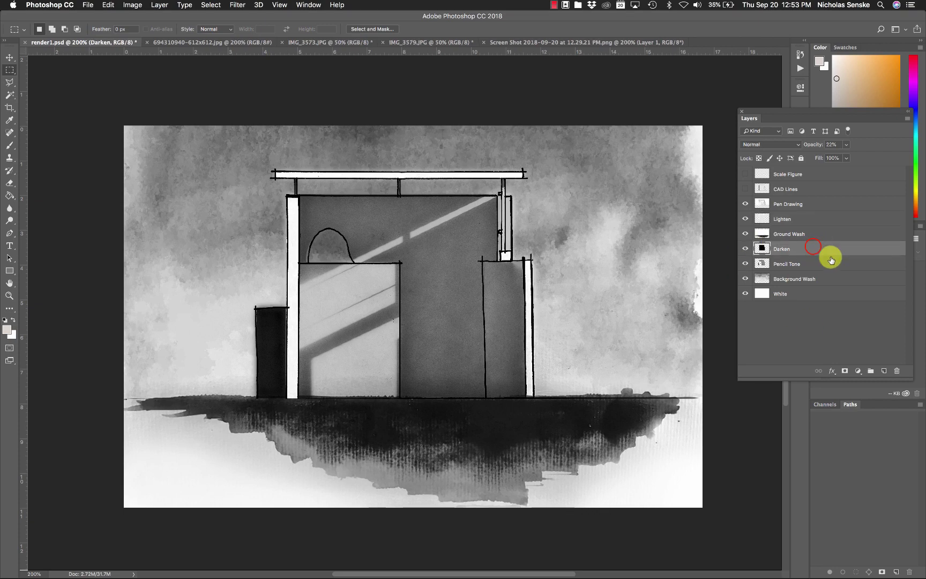
pyautogui.moveTo(845, 151); pyautogui.dragTo(857, 159)
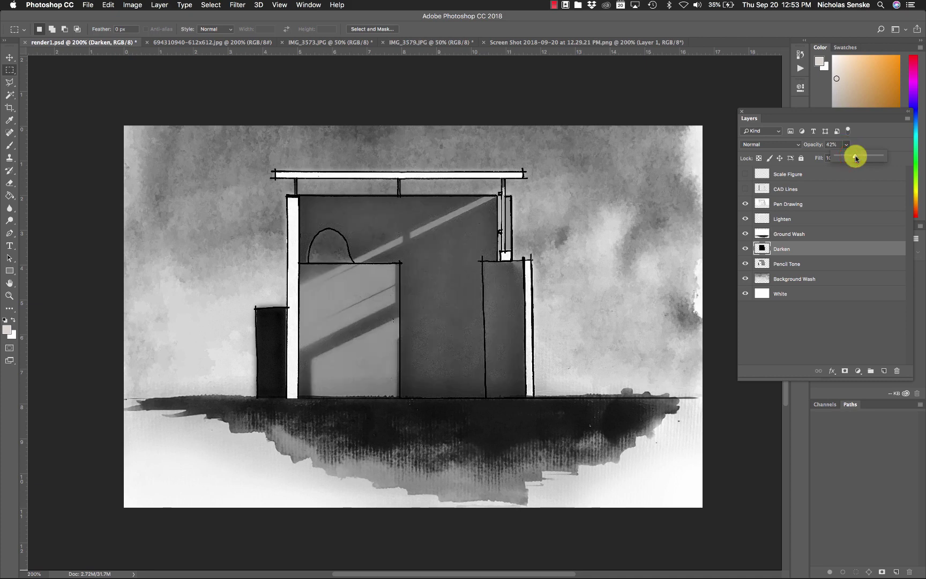
pyautogui.click(745, 174)
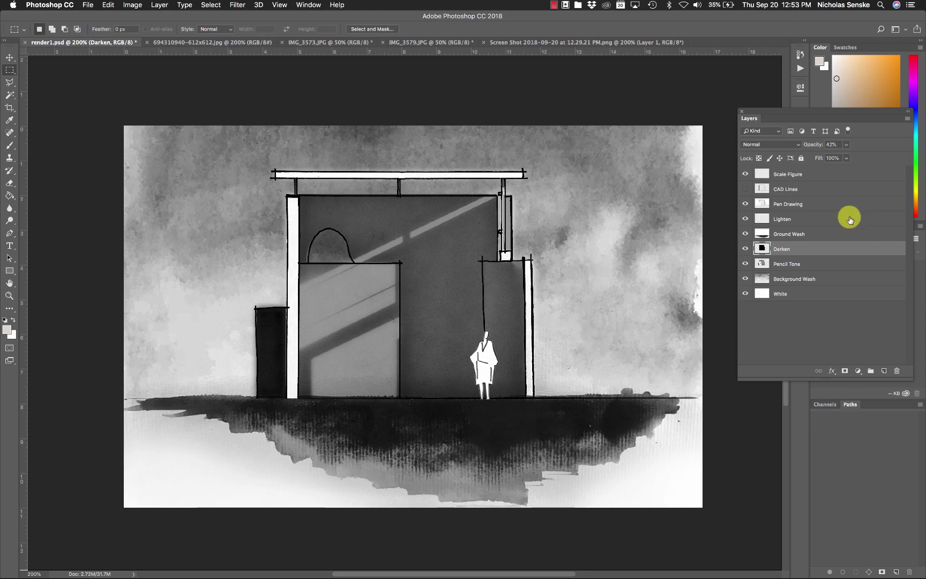
# - Set the Darken layer's opacity to 21%
pyautogui.click(835, 144)
pyautogui.write('21')
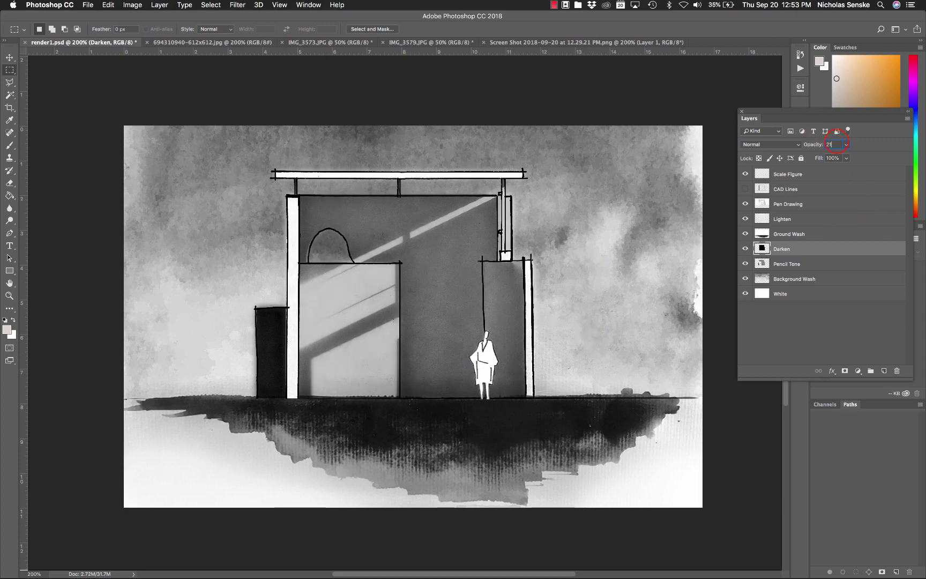
pyautogui.click(784, 348)
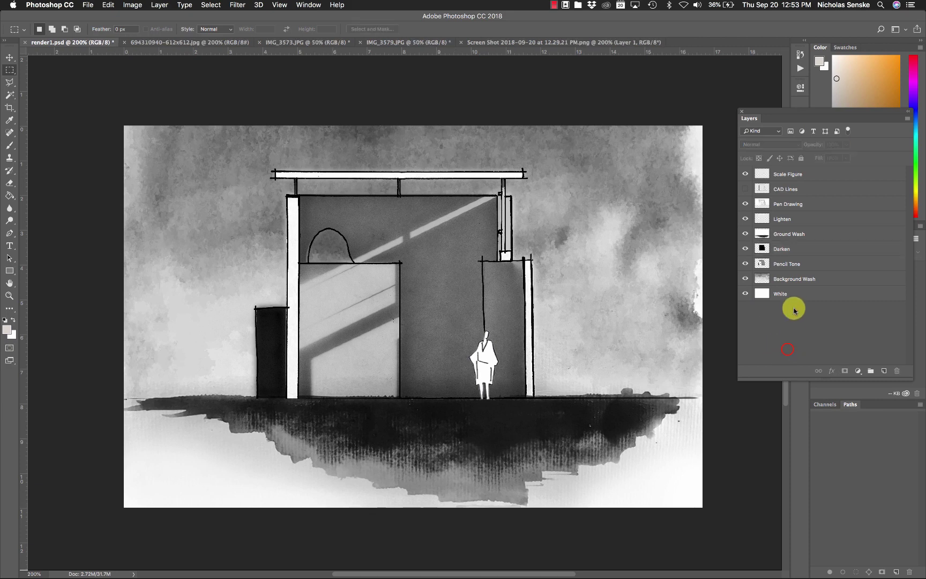
pyautogui.click(802, 248)
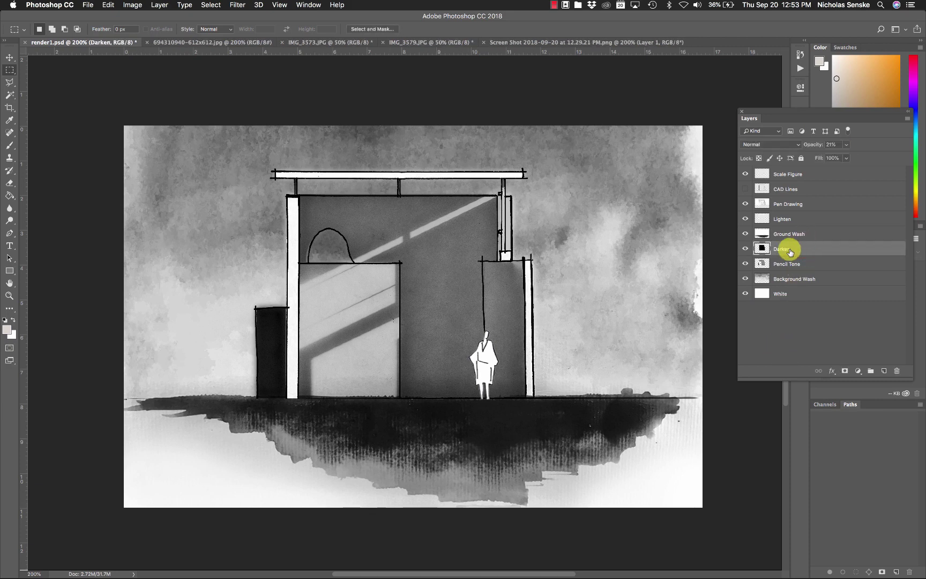
# - Toggle the Darken layer off and back on to compare the softened shadow boxes
pyautogui.click(746, 249)
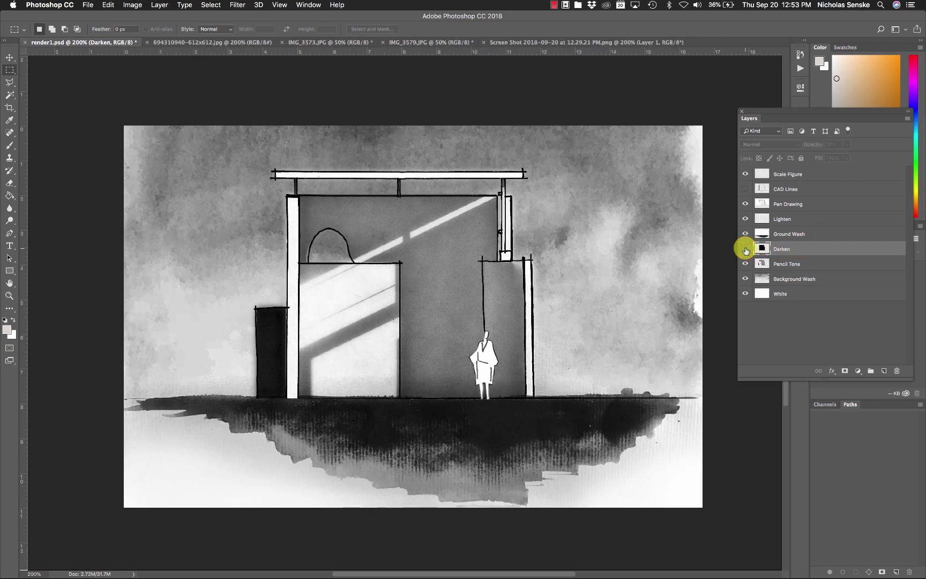
pyautogui.click(745, 248)
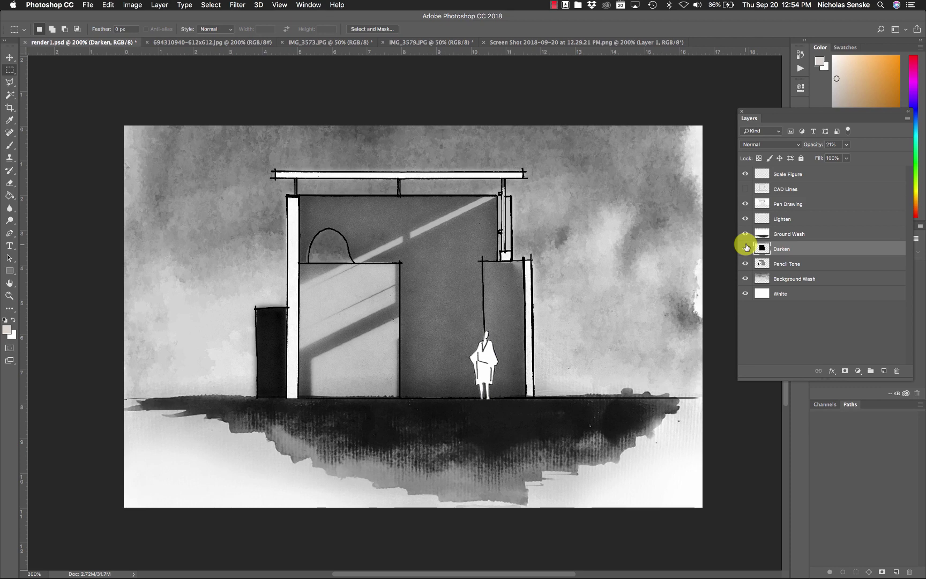
pyautogui.click(554, 5)
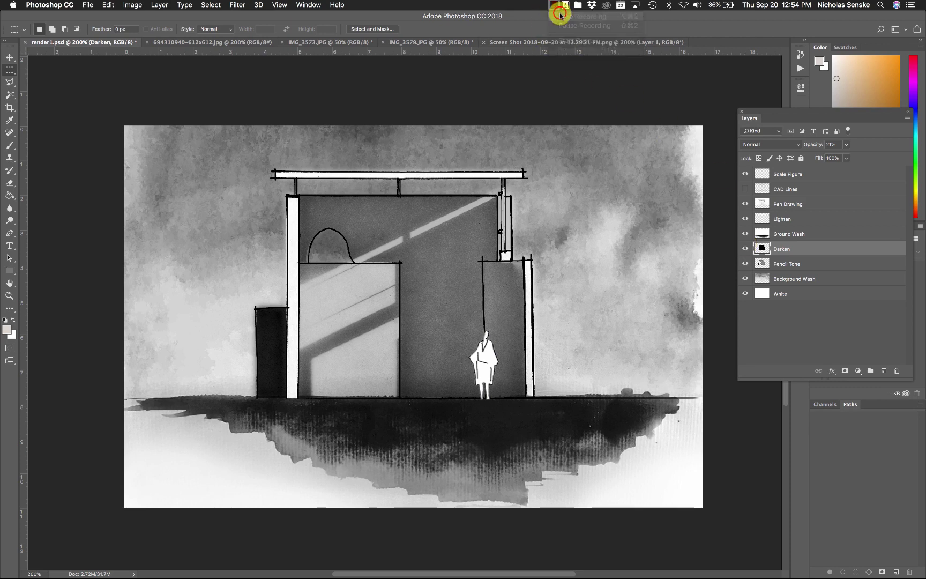